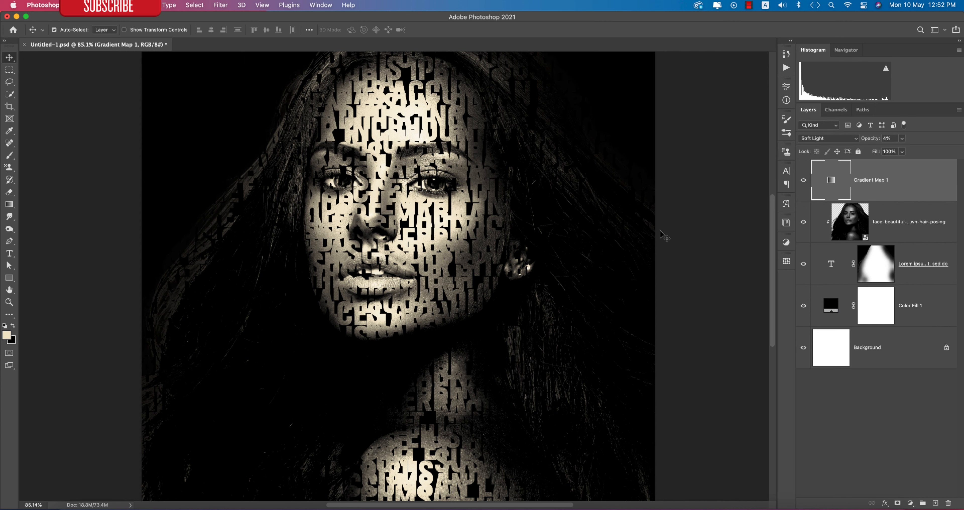
Open the photo face-beautiful-woman-with-long-brown-hair-posing.jpg from the 10-5-21 folder
{"action": "left_click", "coordinate": [683, 234]}
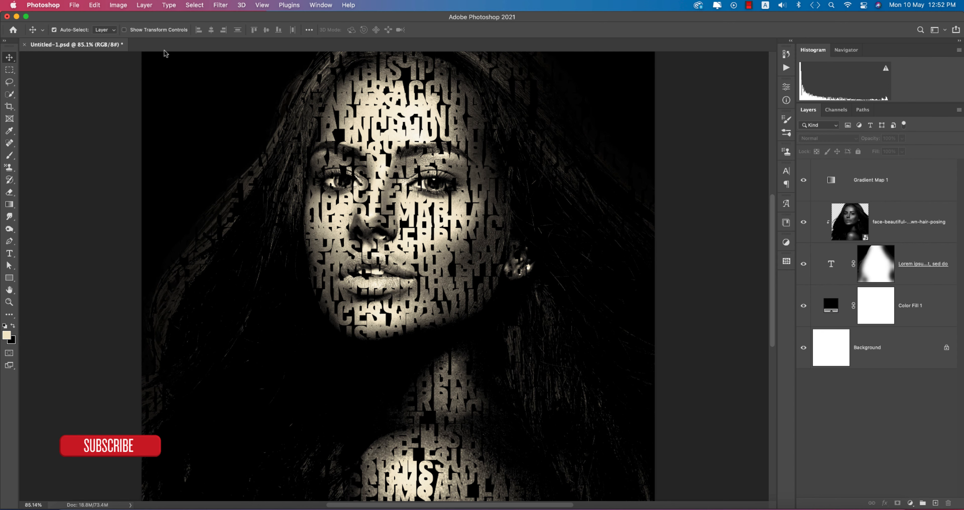
{"action": "left_click", "coordinate": [75, 5]}
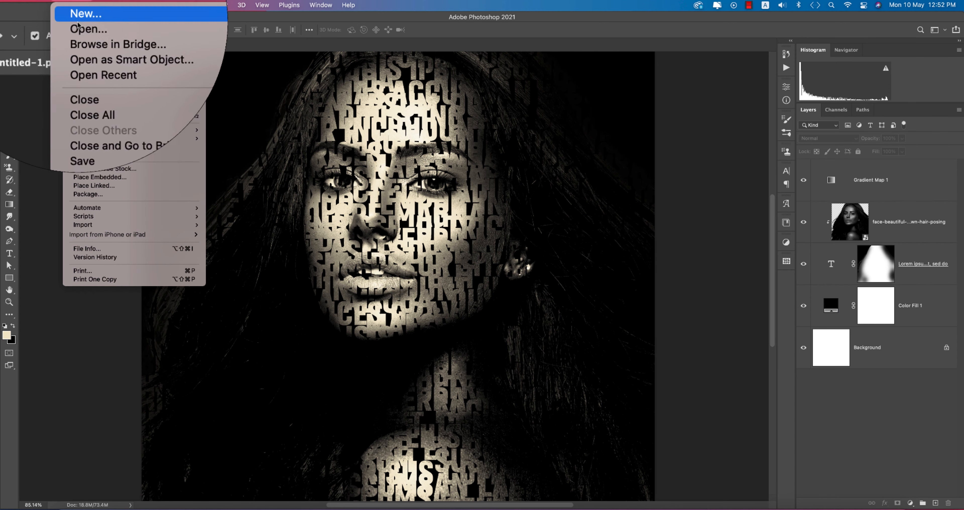
{"action": "left_click", "coordinate": [82, 23]}
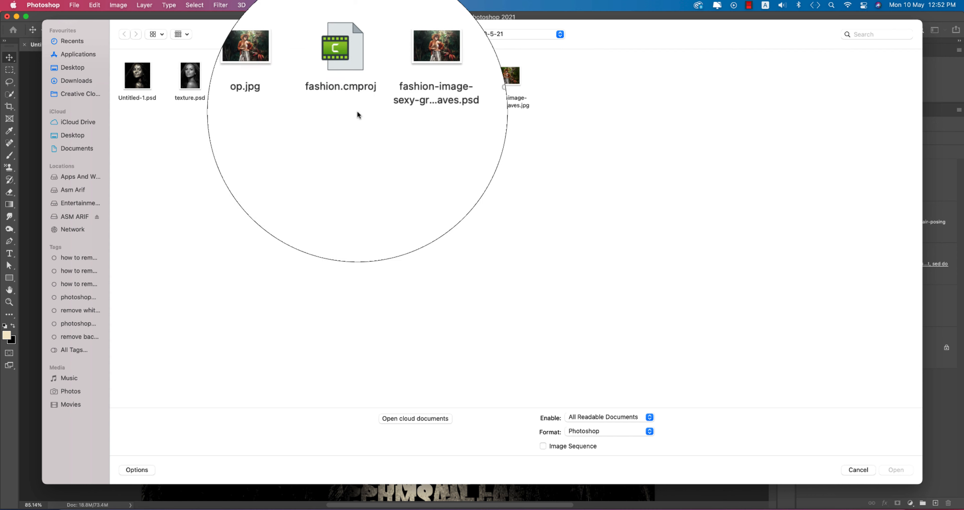
{"action": "left_click", "coordinate": [236, 86]}
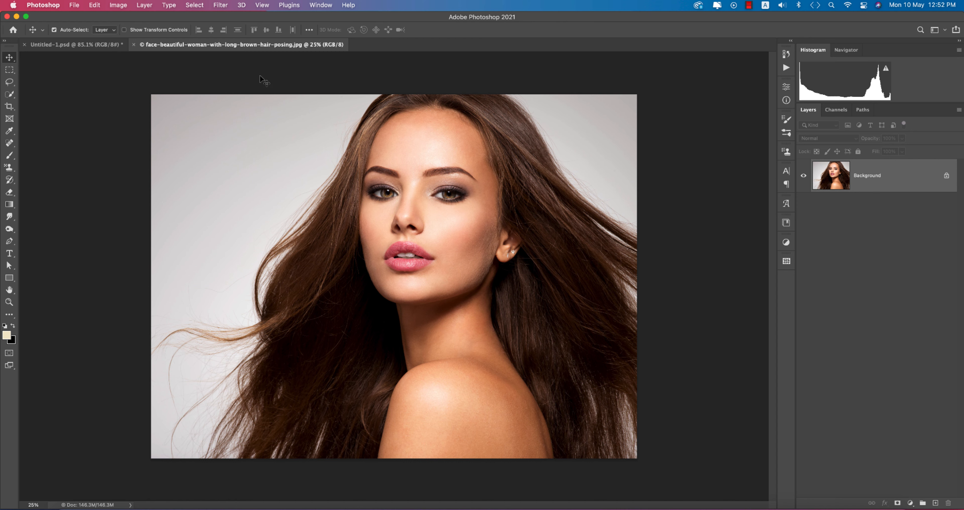
Resize the image to a width of 3000 pixels with the proportions linked
{"action": "left_click", "coordinate": [119, 5]}
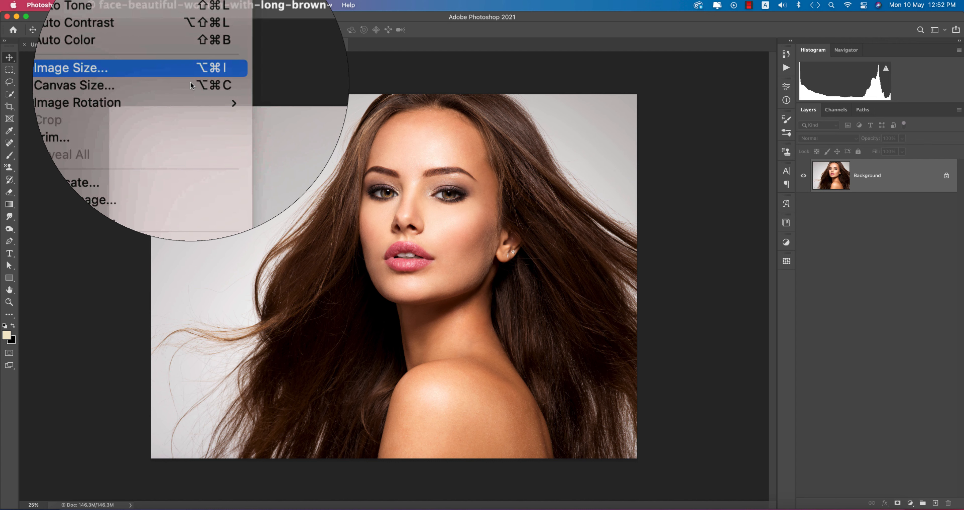
{"action": "left_click", "coordinate": [187, 67]}
{"action": "left_click_drag", "start_coordinate": [541, 173], "coordinate": [627, 121]}
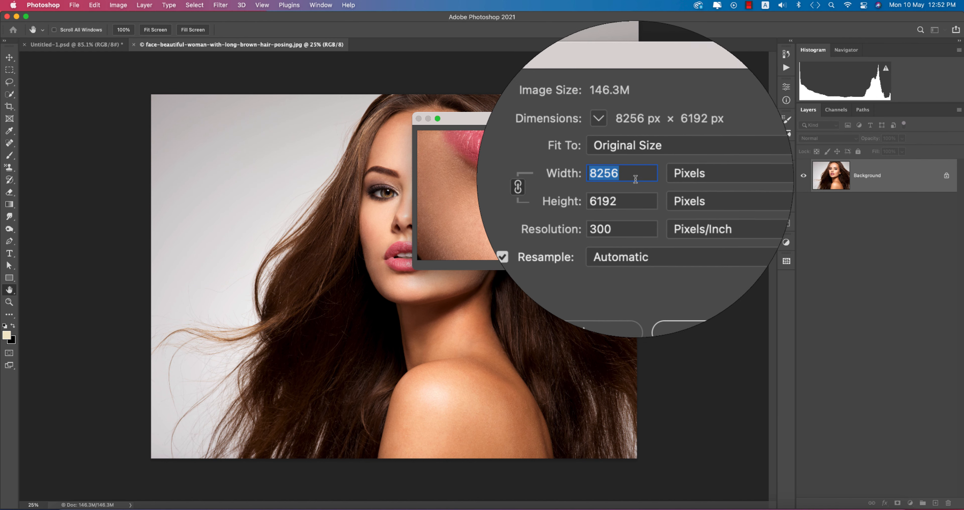
{"action": "type", "text": "3000"}
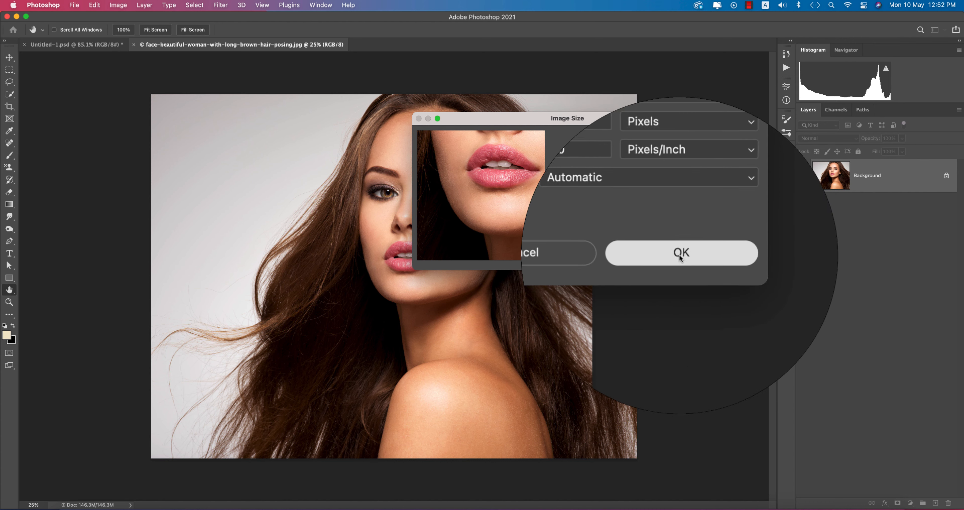
{"action": "left_click", "coordinate": [686, 253]}
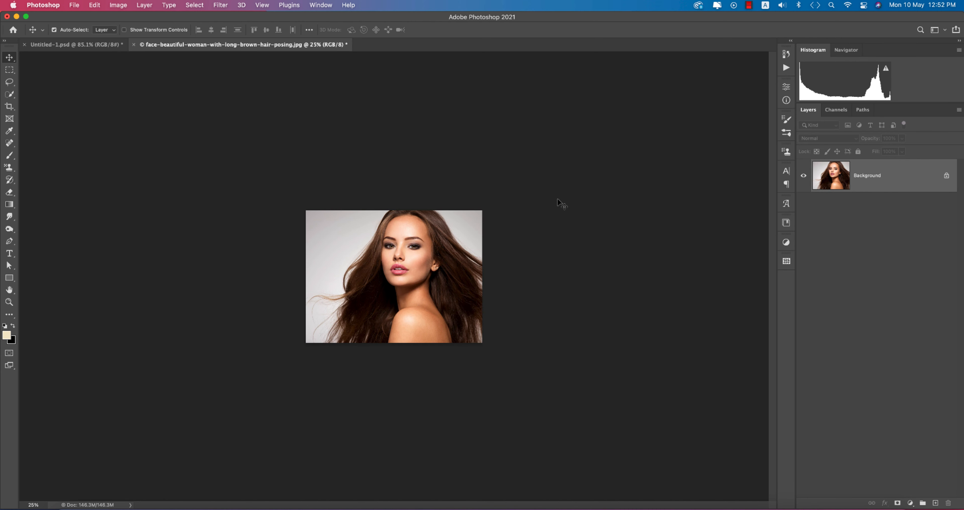
{"action": "key", "text": "super+0"}
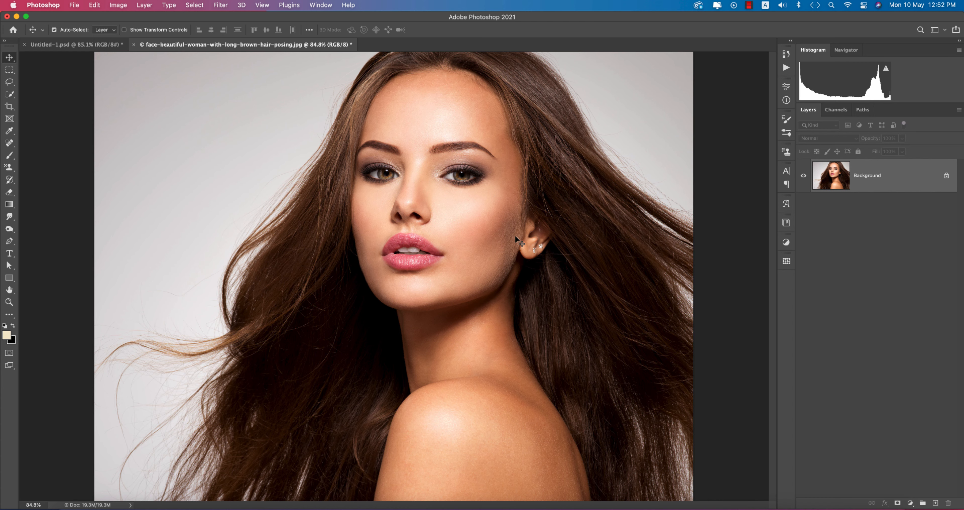
{"action": "scroll", "coordinate": [528, 268], "scroll_direction": "up", "scroll_amount": 2}
{"action": "scroll", "coordinate": [527, 269], "scroll_direction": "down", "scroll_amount": 3}
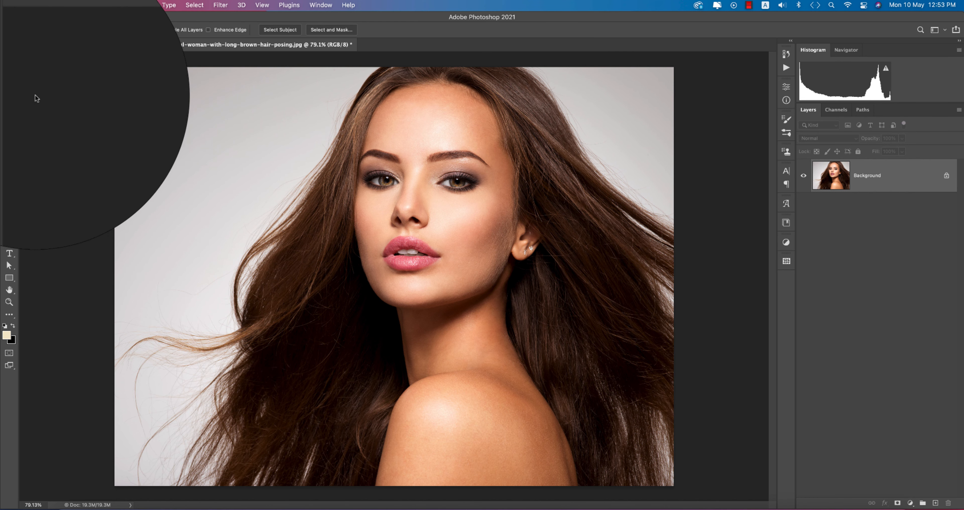
Select the woman as the subject and output the selection through Select and Mask as a new layer with layer mask
{"action": "left_click", "coordinate": [266, 31]}
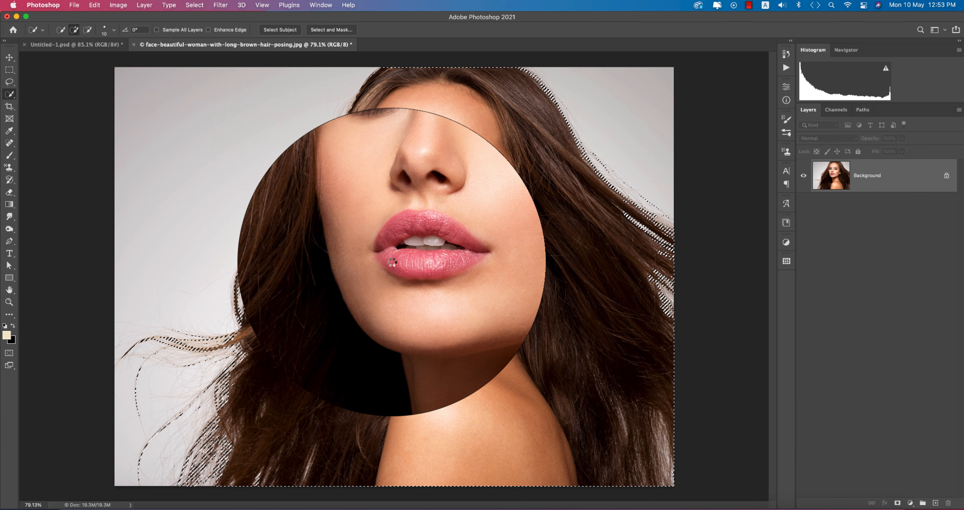
{"action": "left_click", "coordinate": [339, 32]}
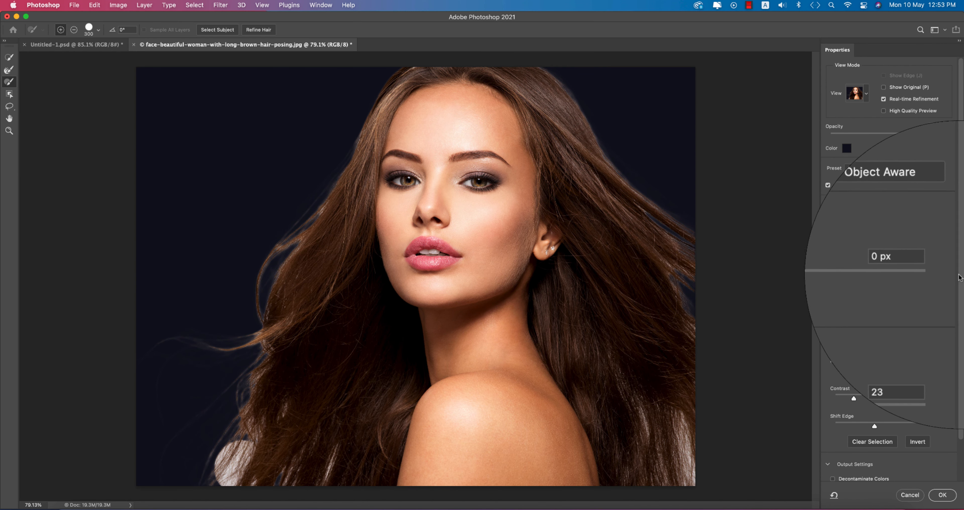
{"action": "left_click_drag", "start_coordinate": [959, 286], "coordinate": [959, 338]}
{"action": "left_click", "coordinate": [865, 474]}
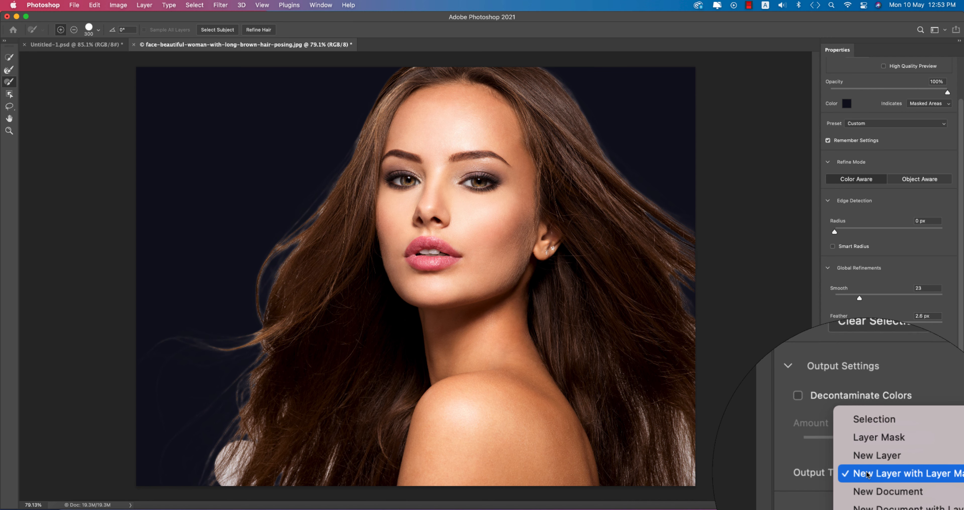
{"action": "left_click", "coordinate": [858, 470]}
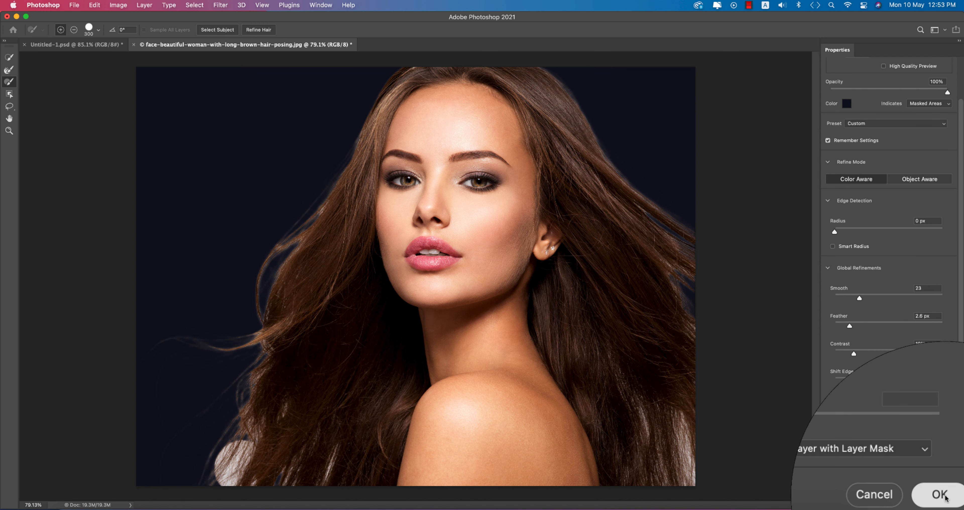
{"action": "left_click", "coordinate": [946, 498]}
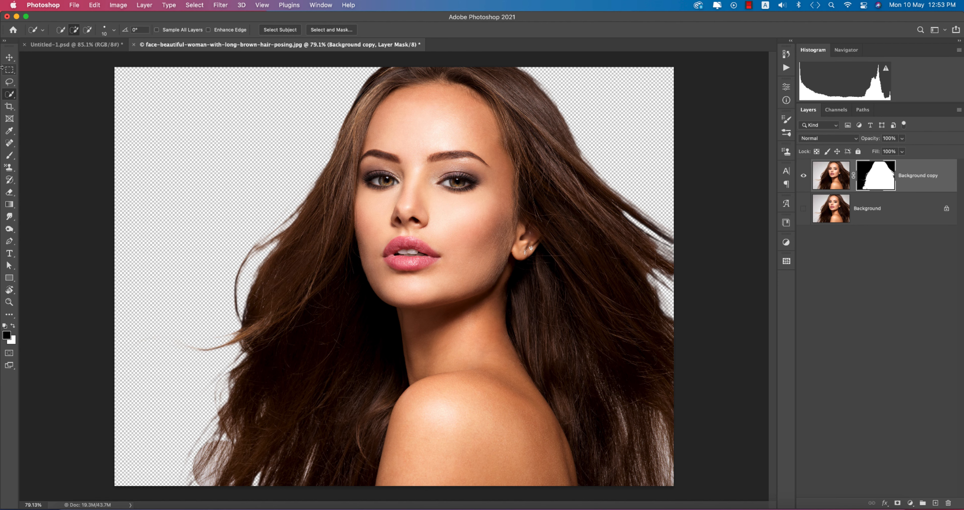
Save the cut-out document in Photoshop format under the name png
{"action": "left_click", "coordinate": [9, 58]}
{"action": "left_click", "coordinate": [58, 99]}
{"action": "key", "text": "super+shift+s"}
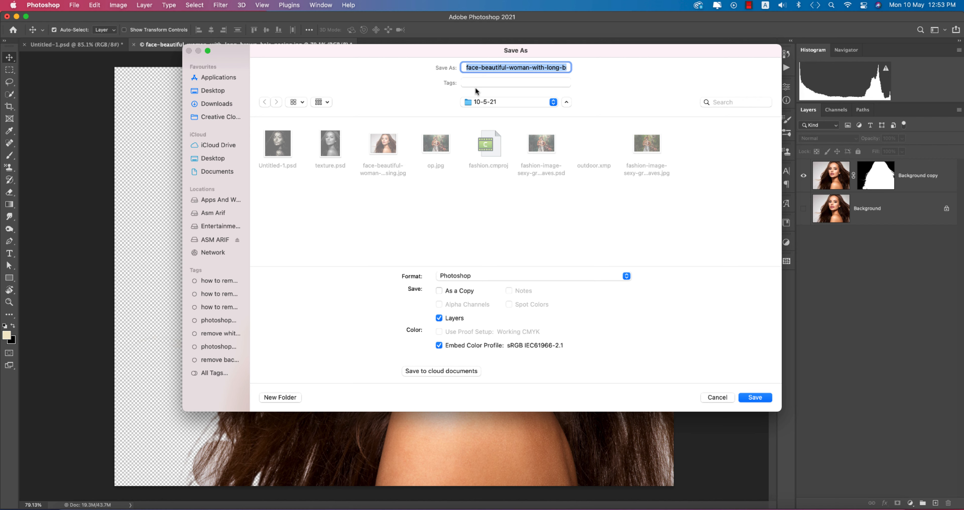
{"action": "type", "text": "png"}
{"action": "key", "text": "Return"}
{"action": "key", "text": "Return"}
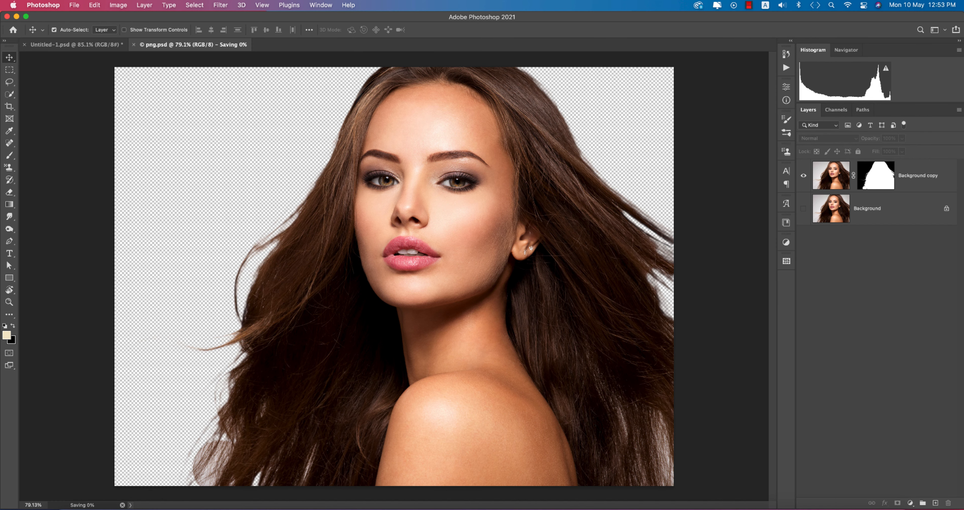
Delete the original Background layer and apply the layer mask of the Background copy layer
{"action": "left_click", "coordinate": [887, 208]}
{"action": "key", "text": "Delete"}
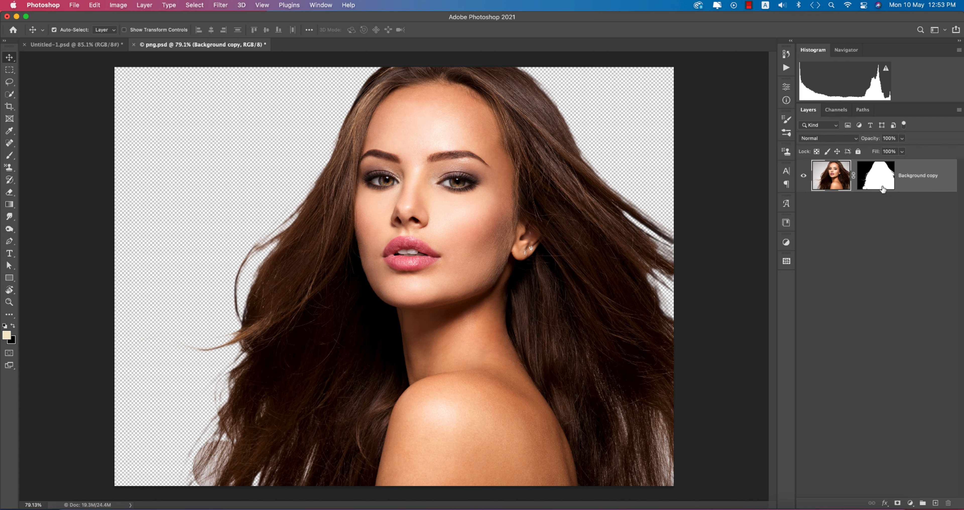
{"action": "right_click", "coordinate": [882, 186]}
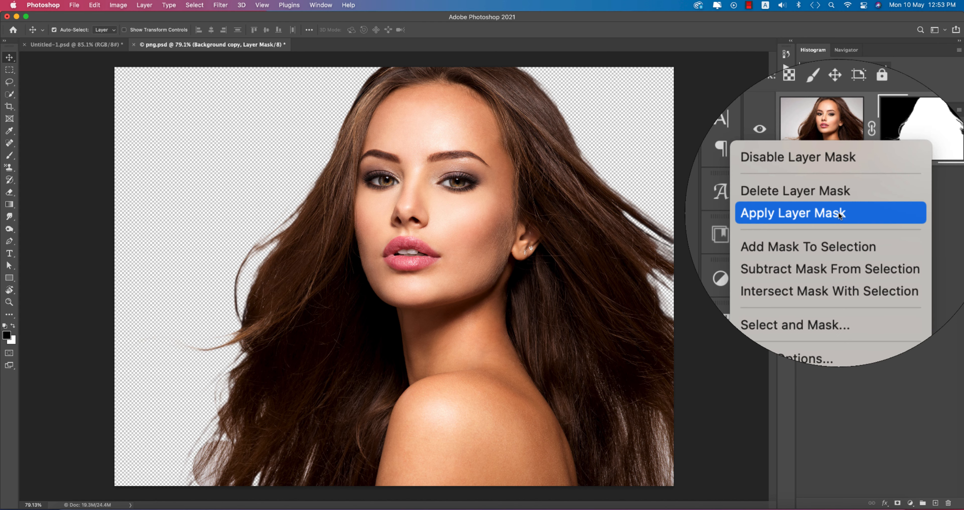
{"action": "left_click", "coordinate": [839, 213]}
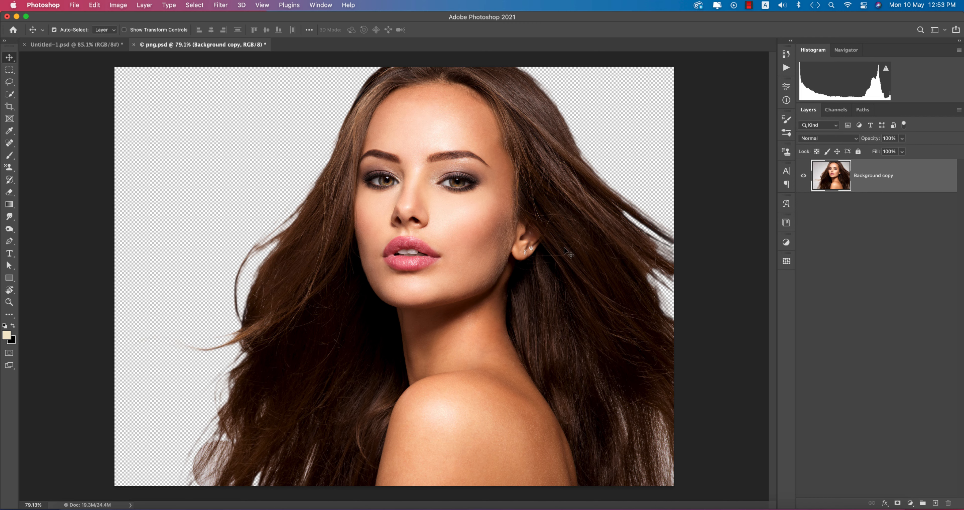
{"action": "left_click", "coordinate": [804, 176]}
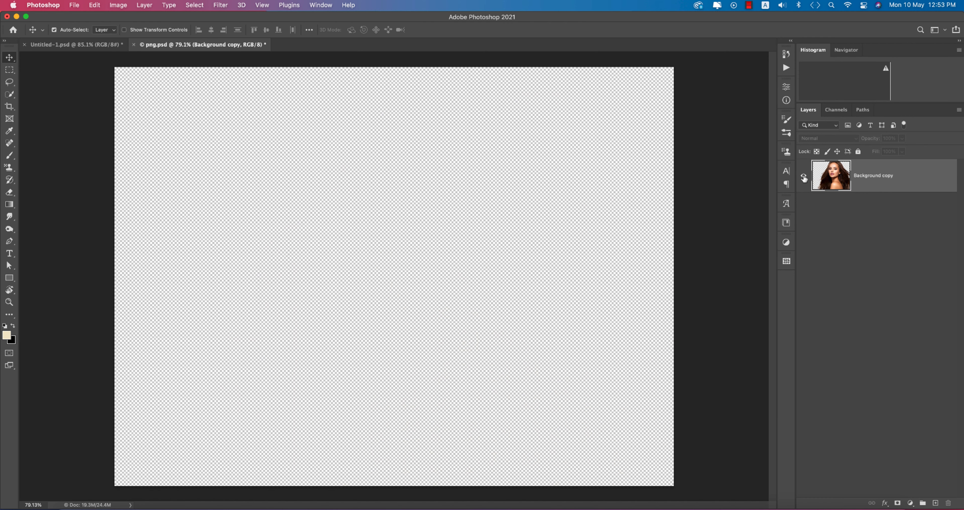
{"action": "left_click", "coordinate": [803, 176]}
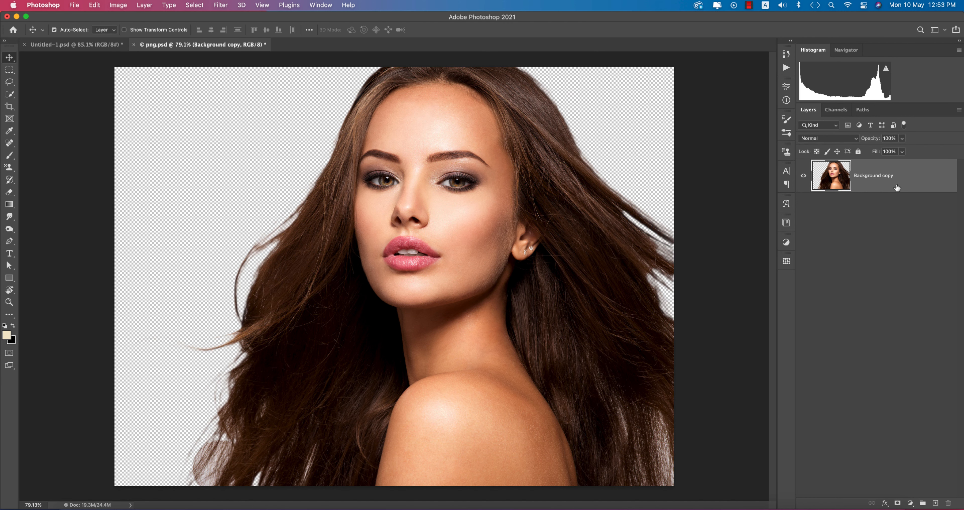
Add a black solid color fill layer and place it beneath the Background copy layer
{"action": "left_click", "coordinate": [912, 503]}
{"action": "left_click", "coordinate": [905, 293]}
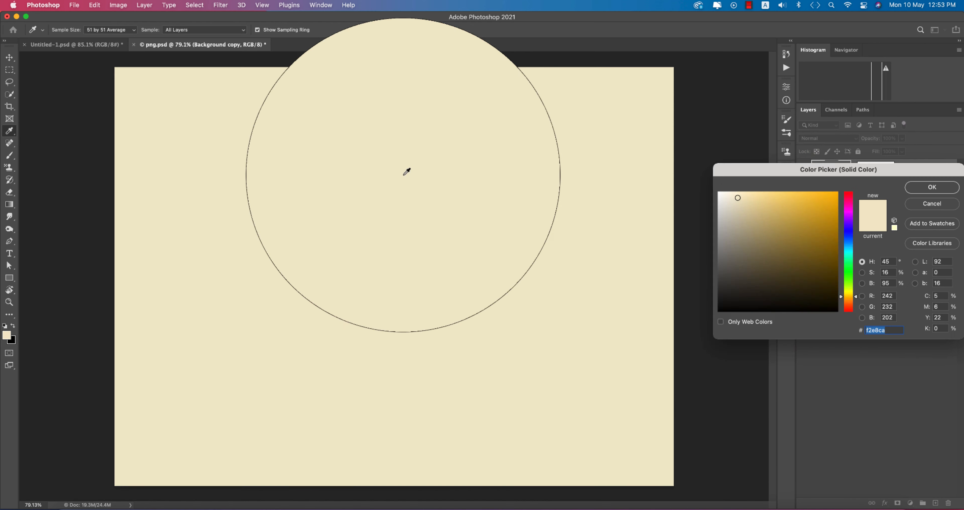
{"action": "left_click_drag", "start_coordinate": [721, 283], "coordinate": [732, 314]}
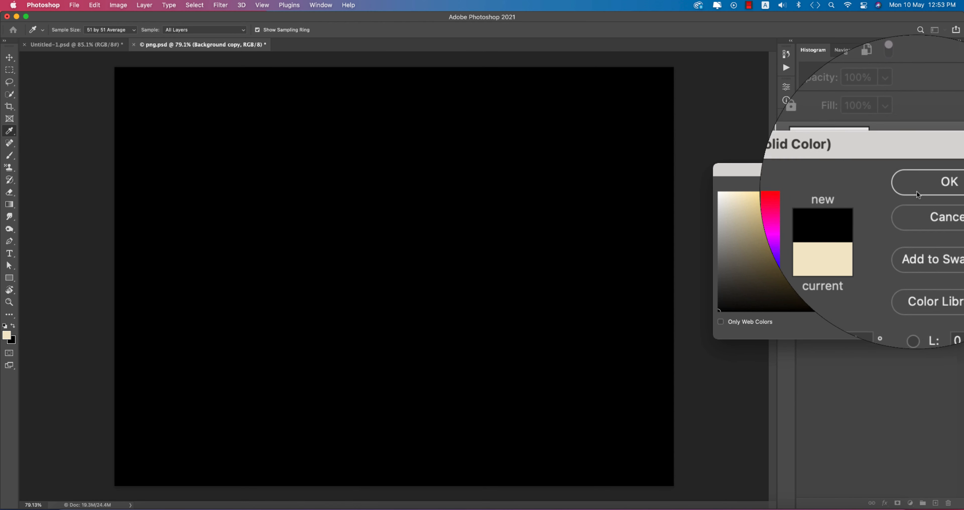
{"action": "left_click", "coordinate": [921, 191]}
{"action": "left_click_drag", "start_coordinate": [900, 191], "coordinate": [895, 240]}
{"action": "key", "text": "super+z"}
{"action": "left_click_drag", "start_coordinate": [823, 175], "coordinate": [820, 230]}
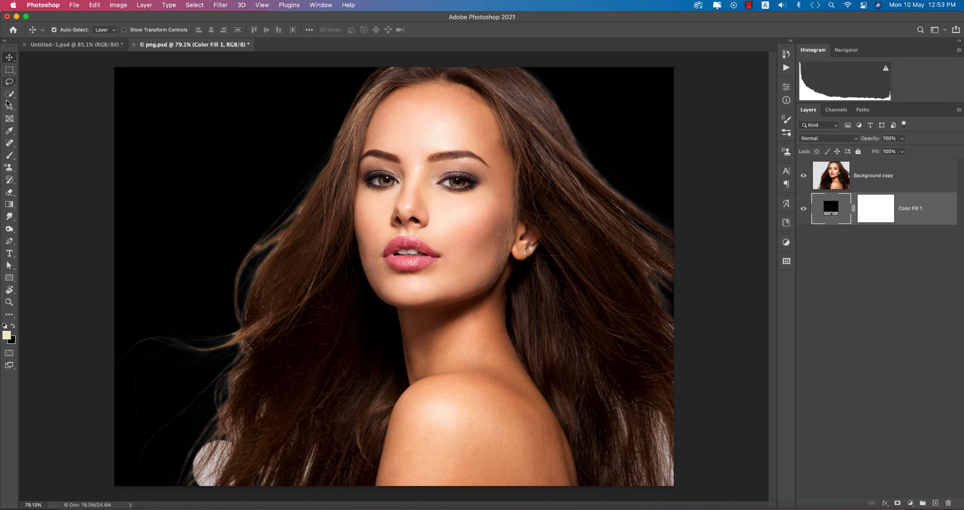
Crop the canvas to a 1:1 square framing the woman's face and shoulder
{"action": "left_click", "coordinate": [9, 106]}
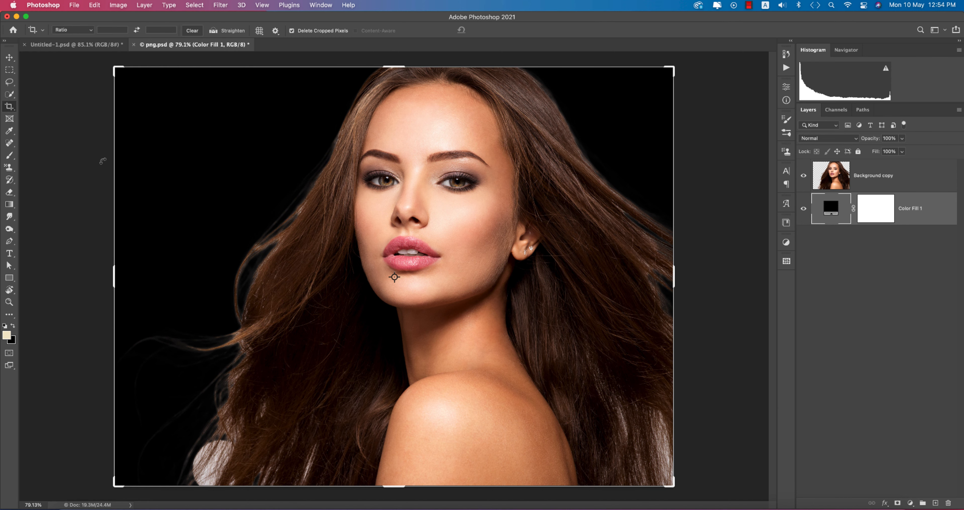
{"action": "left_click", "coordinate": [73, 30]}
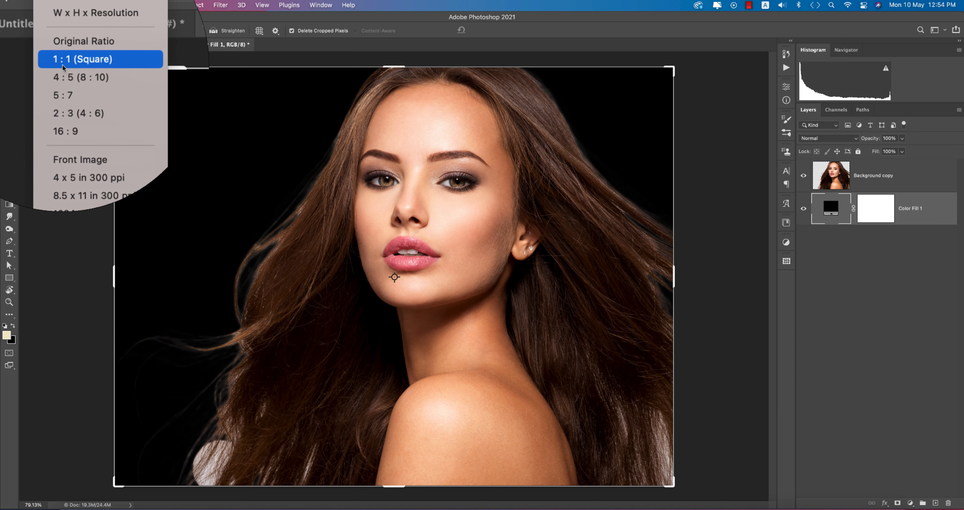
{"action": "left_click", "coordinate": [63, 66]}
{"action": "left_click_drag", "start_coordinate": [511, 299], "coordinate": [485, 290]}
{"action": "left_click_drag", "start_coordinate": [603, 277], "coordinate": [598, 276]}
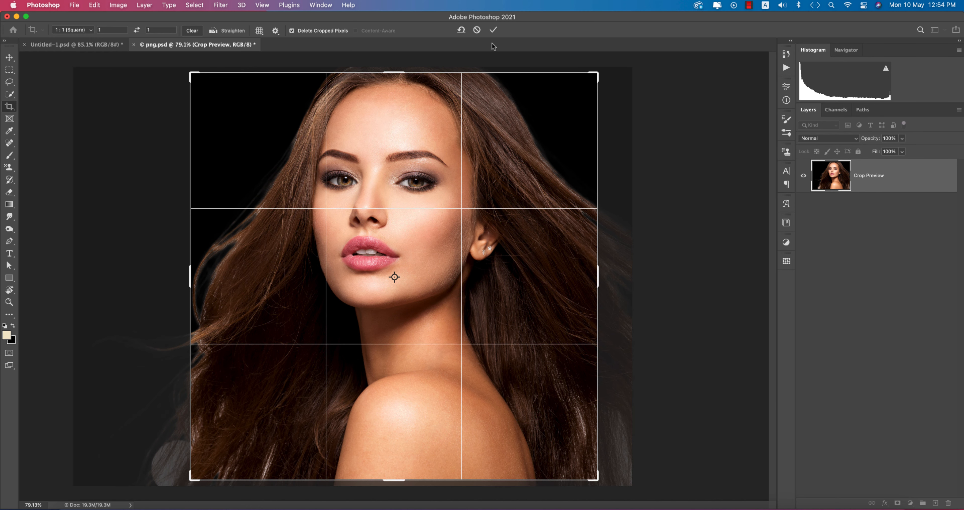
{"action": "left_click", "coordinate": [493, 30]}
{"action": "left_click", "coordinate": [8, 59]}
Add a Black & White adjustment above the Background copy layer and adjust its color sliders to darken the portrait
{"action": "left_click", "coordinate": [875, 183]}
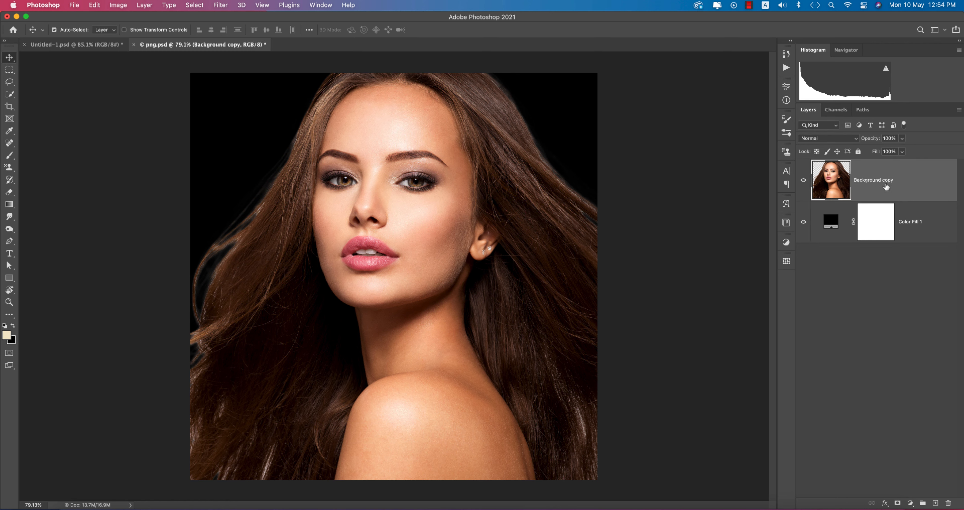
{"action": "left_click", "coordinate": [911, 503]}
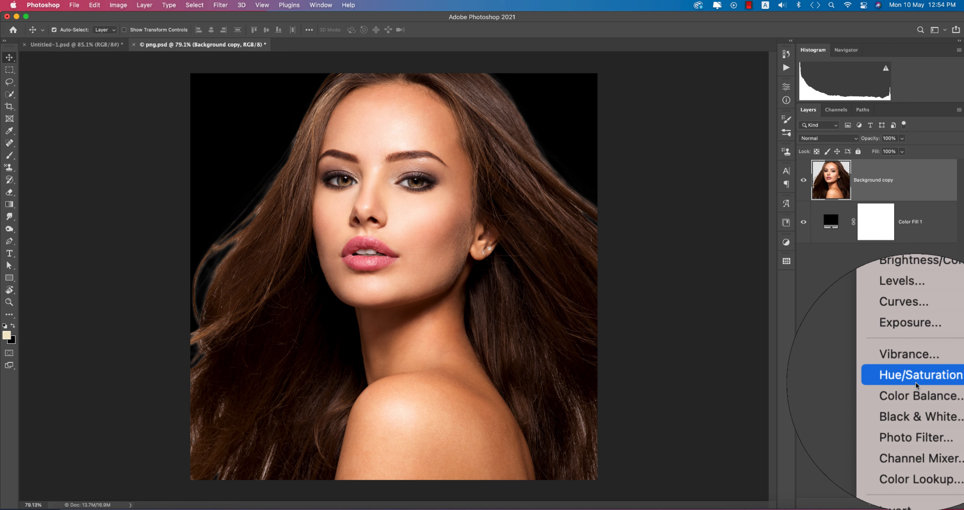
{"action": "left_click", "coordinate": [917, 397]}
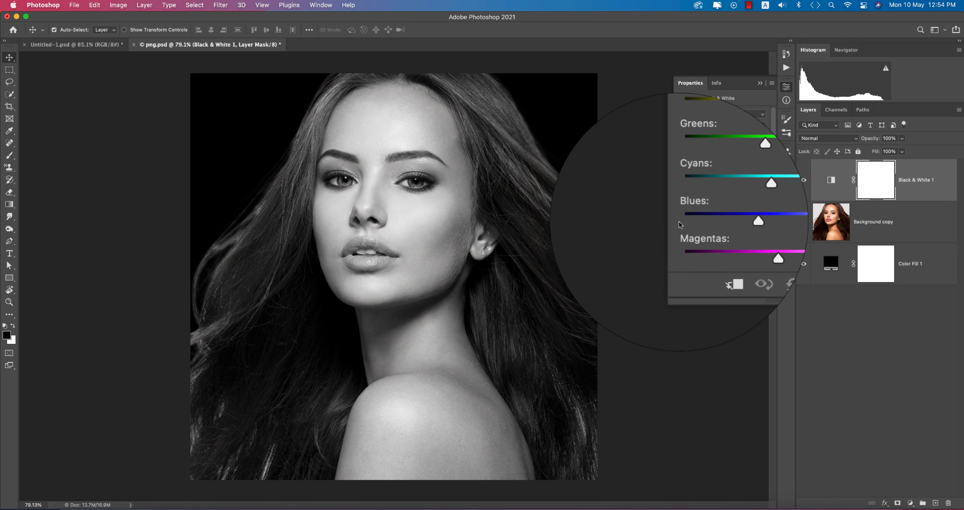
{"action": "left_click_drag", "start_coordinate": [723, 166], "coordinate": [740, 151]}
{"action": "left_click", "coordinate": [761, 82]}
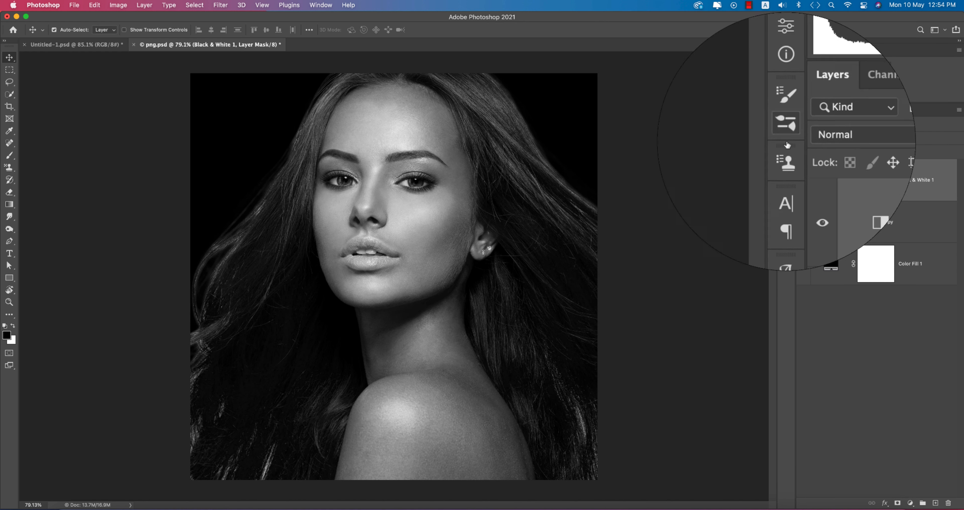
Merge the Black & White adjustment with the Background copy layer and save the document
{"action": "left_click", "coordinate": [906, 215], "text": "shift"}
{"action": "key", "text": "super+e"}
{"action": "key", "text": "super+s"}
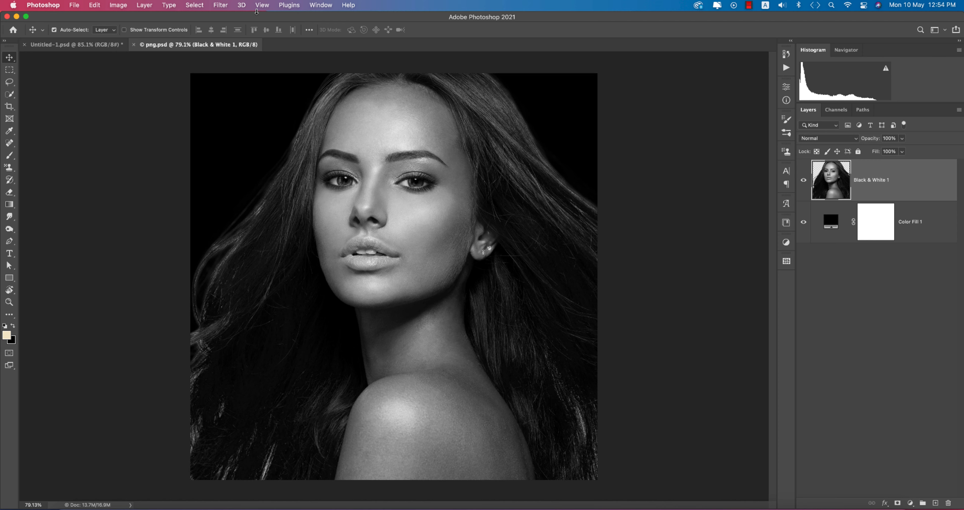
Apply a Gaussian Blur with an 8.5-pixel radius to the Black & White 1 portrait layer
{"action": "left_click", "coordinate": [221, 4]}
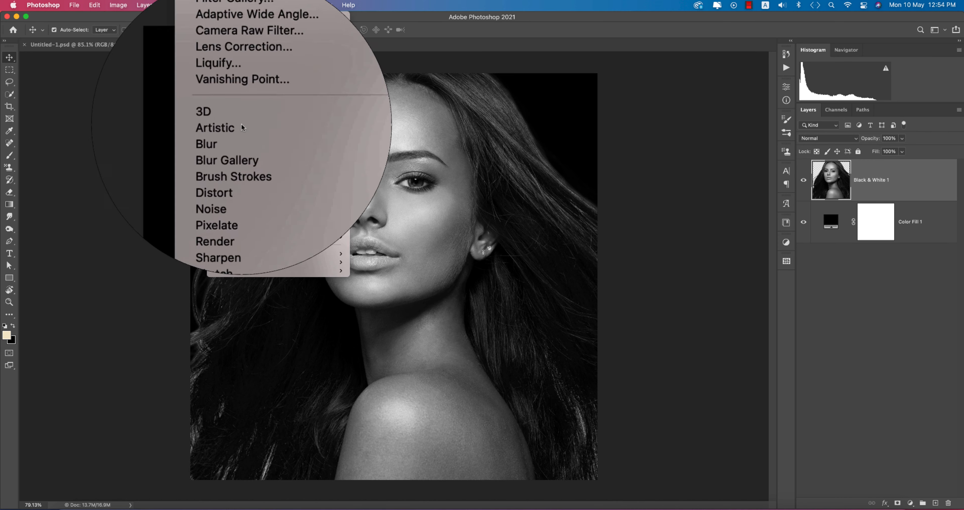
{"action": "mouse_move", "coordinate": [243, 135]}
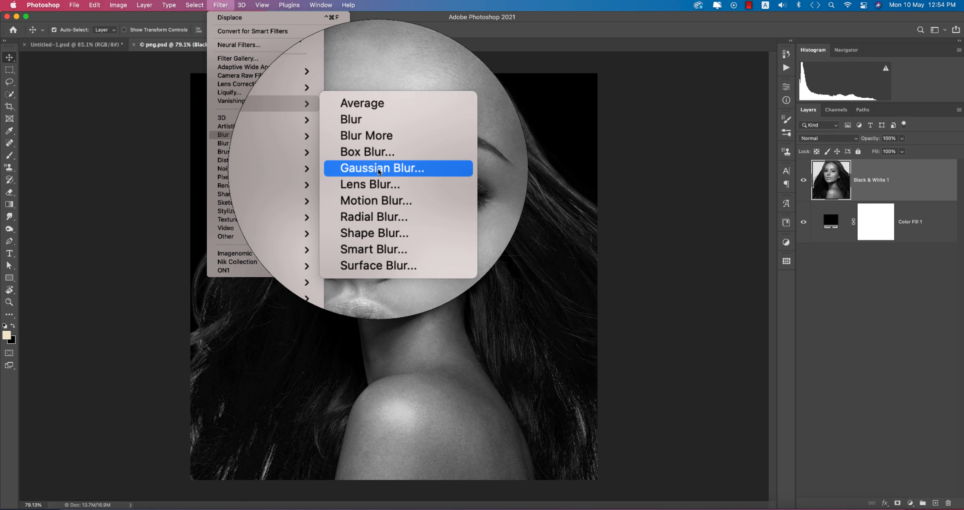
{"action": "left_click", "coordinate": [400, 168]}
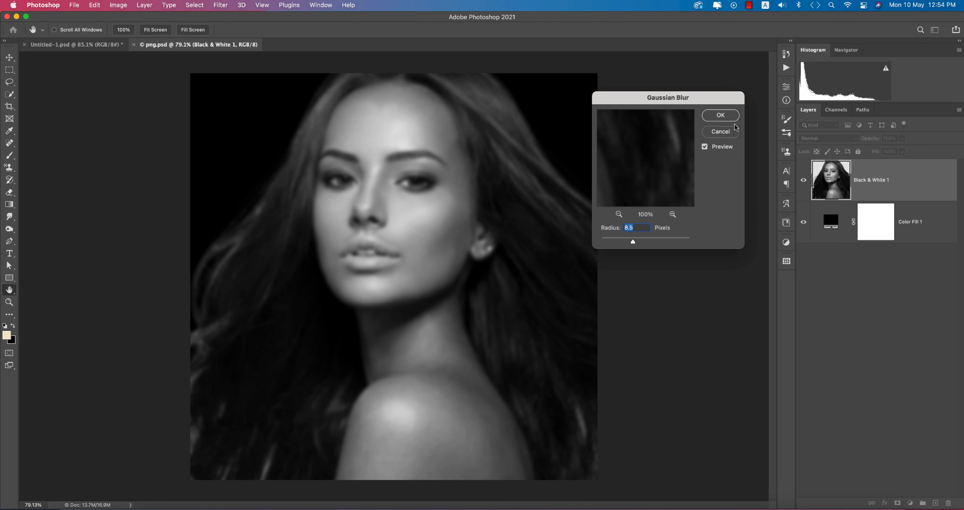
{"action": "left_click", "coordinate": [732, 116]}
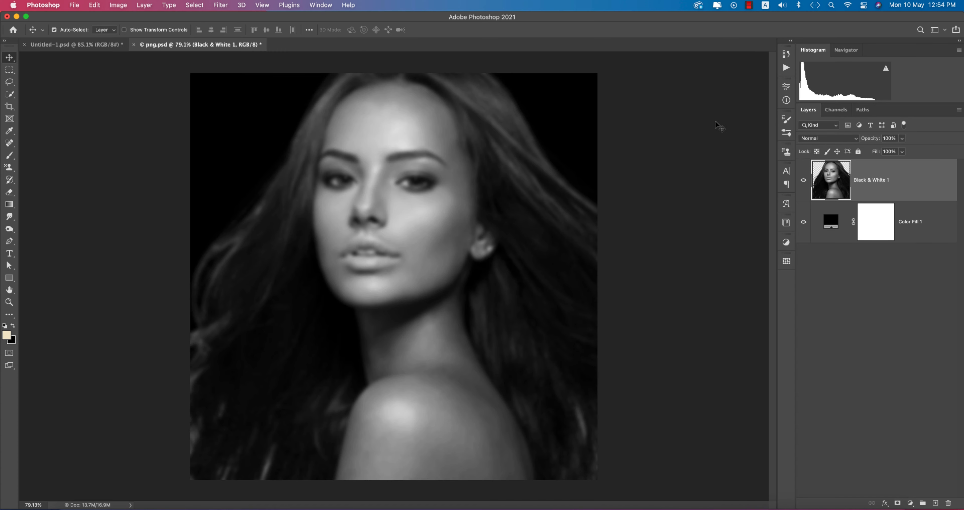
Save the blurred portrait as a separate Photoshop file named adjust, with maximized compatibility
{"action": "left_click", "coordinate": [74, 4]}
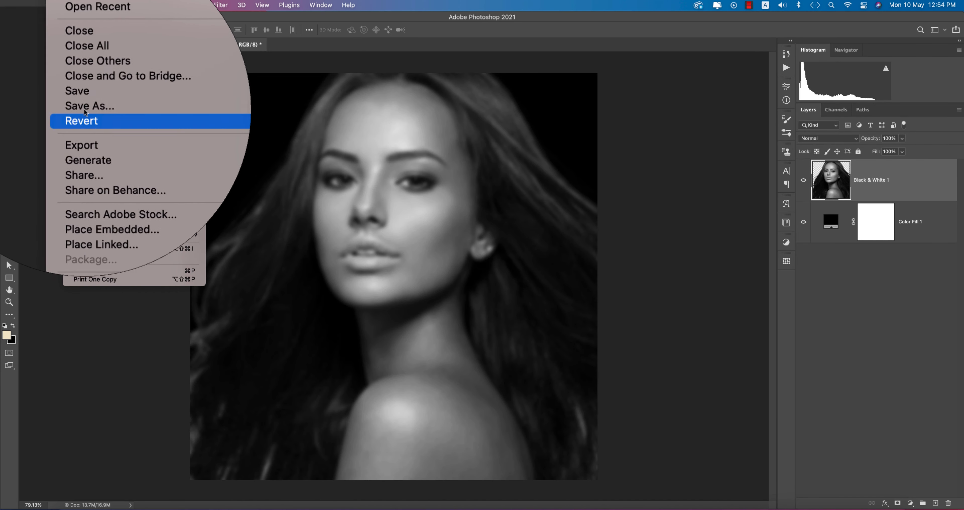
{"action": "left_click", "coordinate": [88, 110]}
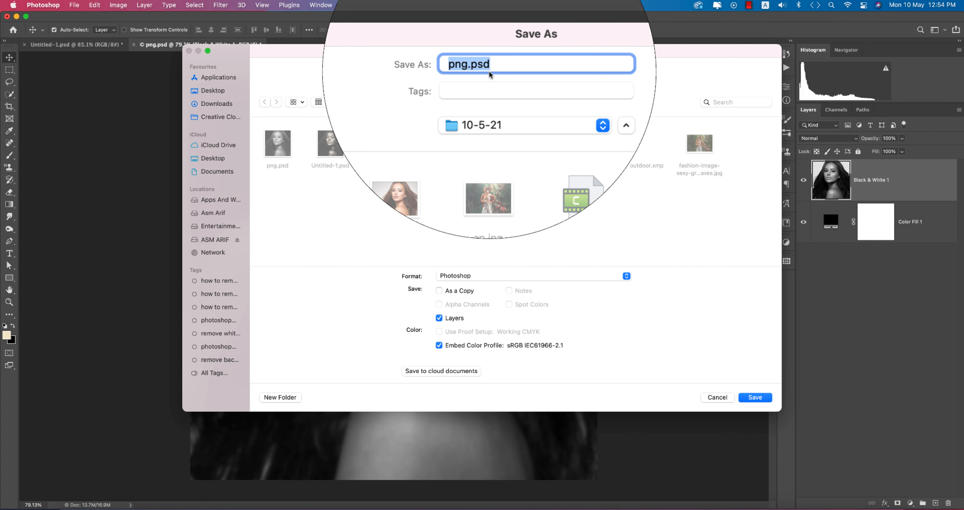
{"action": "type", "text": "adjust"}
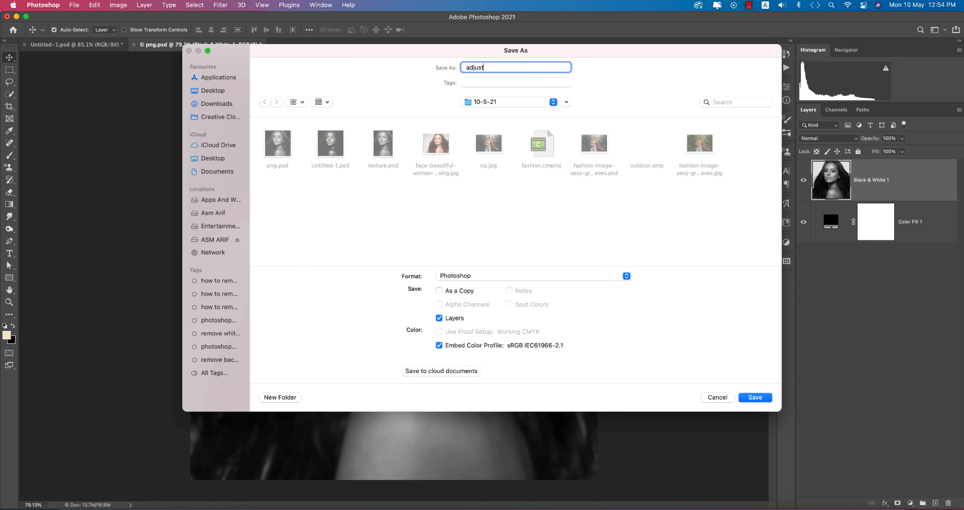
{"action": "key", "text": "Return"}
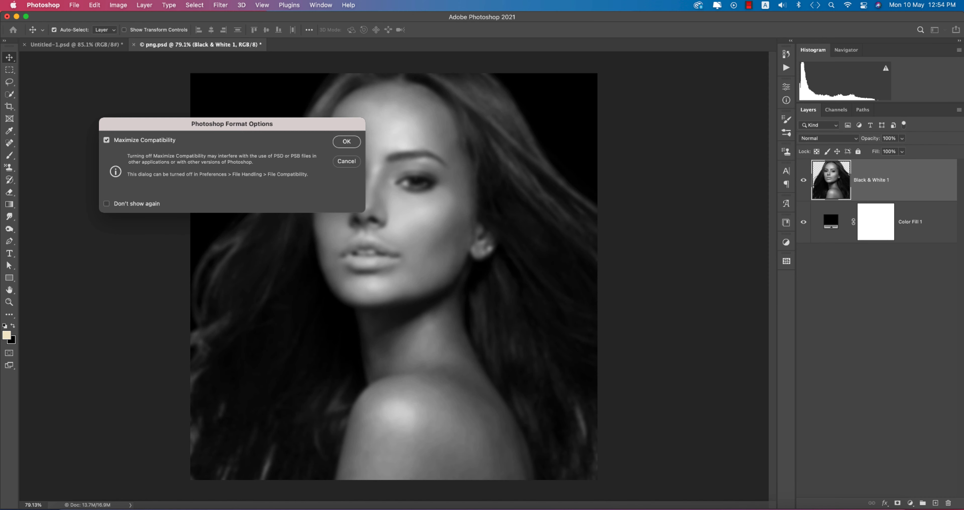
{"action": "key", "text": "Return"}
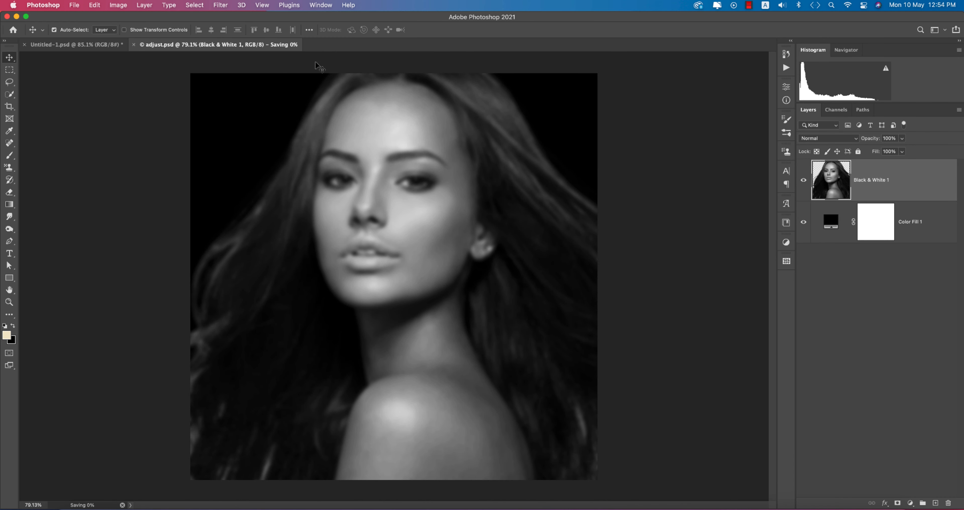
Close the adjust.psd document, reopen the sharp portrait png.psd and check the Color Fill 1 layer by toggling its visibility
{"action": "left_click", "coordinate": [134, 45]}
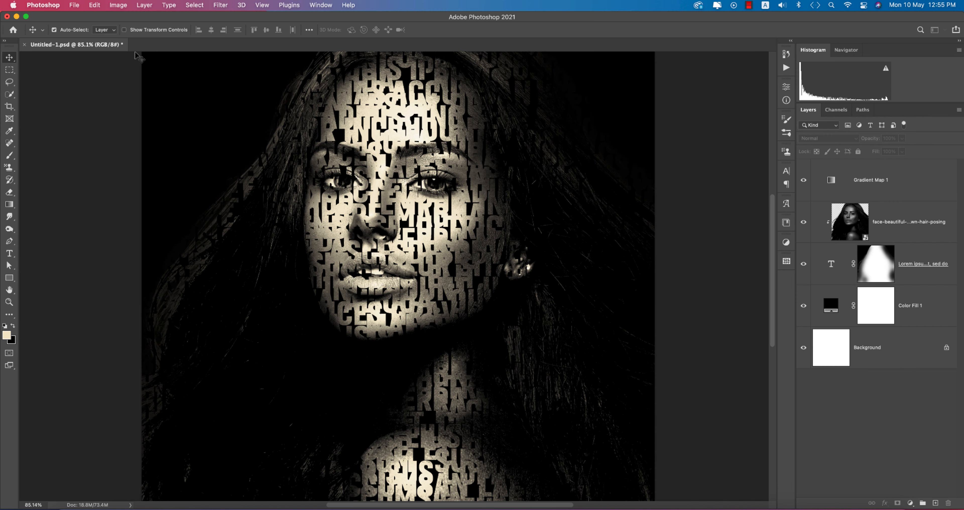
{"action": "left_click", "coordinate": [74, 5]}
{"action": "left_click", "coordinate": [82, 26]}
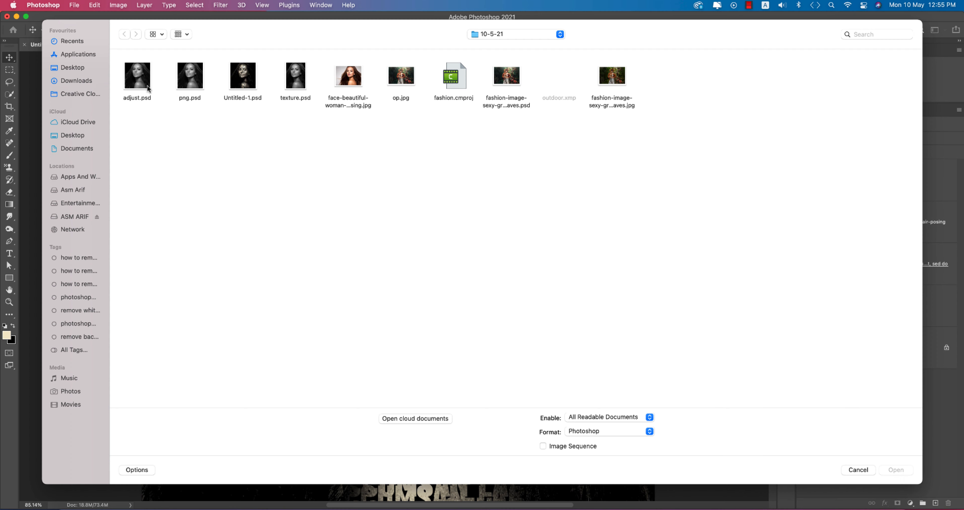
{"action": "double_click", "coordinate": [200, 83]}
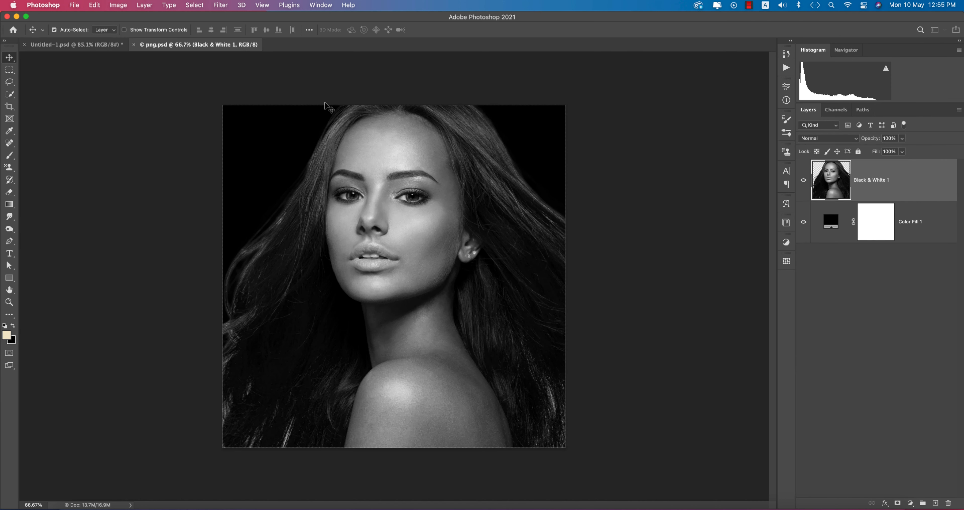
{"action": "left_click", "coordinate": [804, 222]}
{"action": "left_click", "coordinate": [805, 223]}
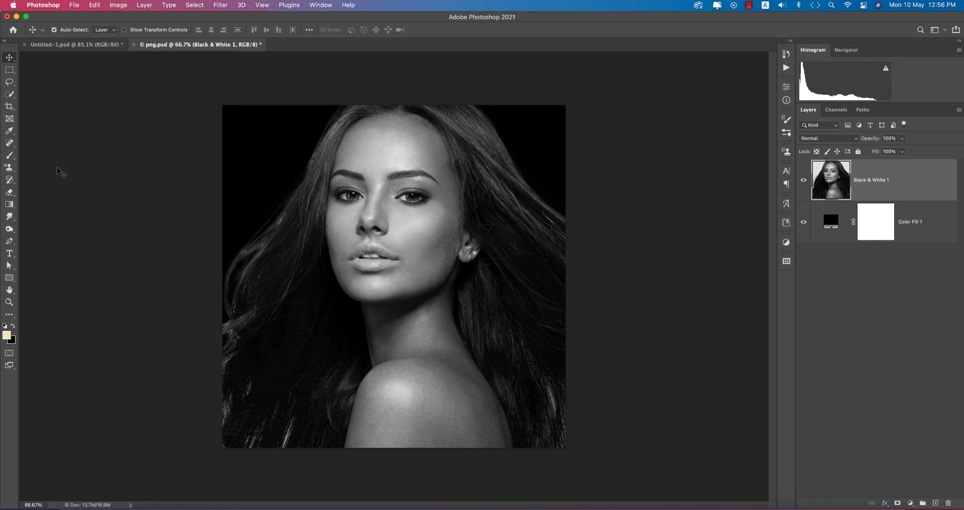
Create a paragraph text box with lorem ipsum text over nearly the whole portrait and set its font to Padmo ANSI
{"action": "left_click", "coordinate": [10, 253]}
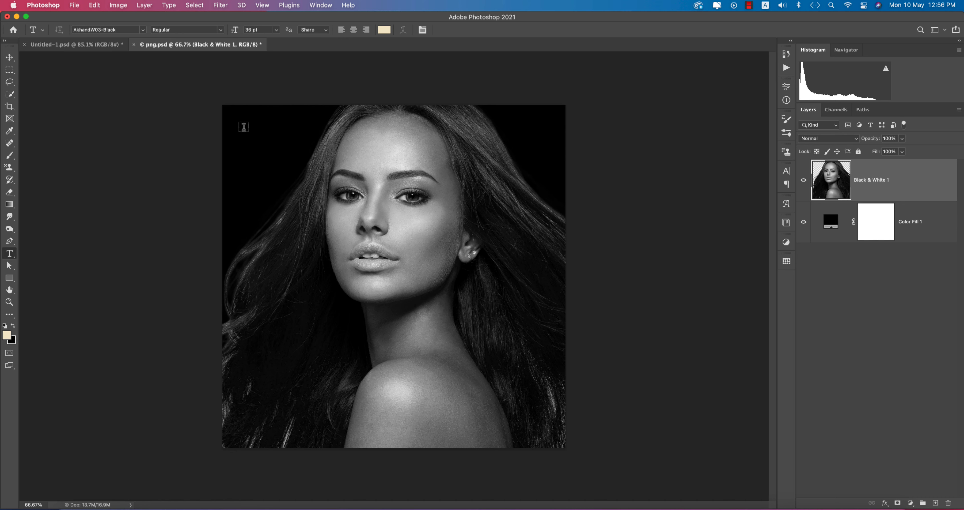
{"action": "left_click_drag", "start_coordinate": [223, 113], "coordinate": [566, 443]}
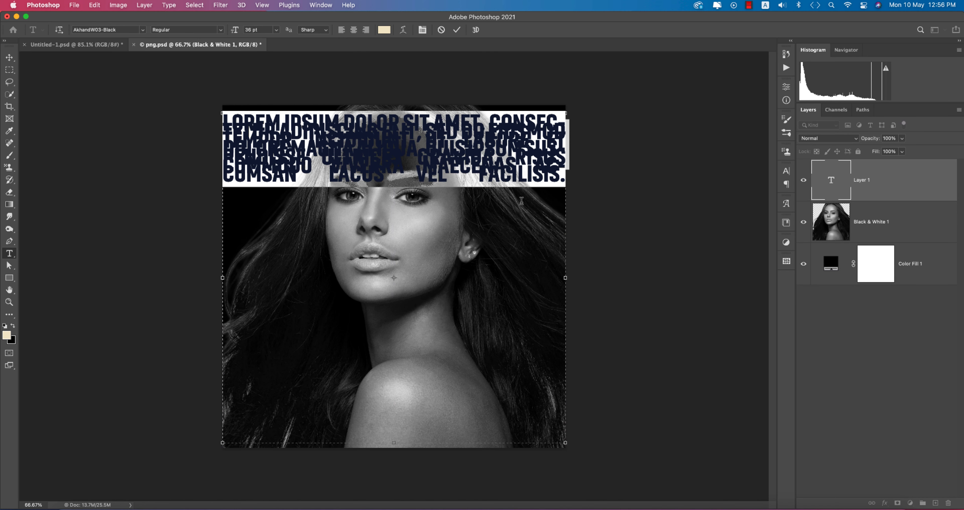
{"action": "left_click", "coordinate": [559, 183]}
{"action": "left_click_drag", "start_coordinate": [565, 181], "coordinate": [218, 111]}
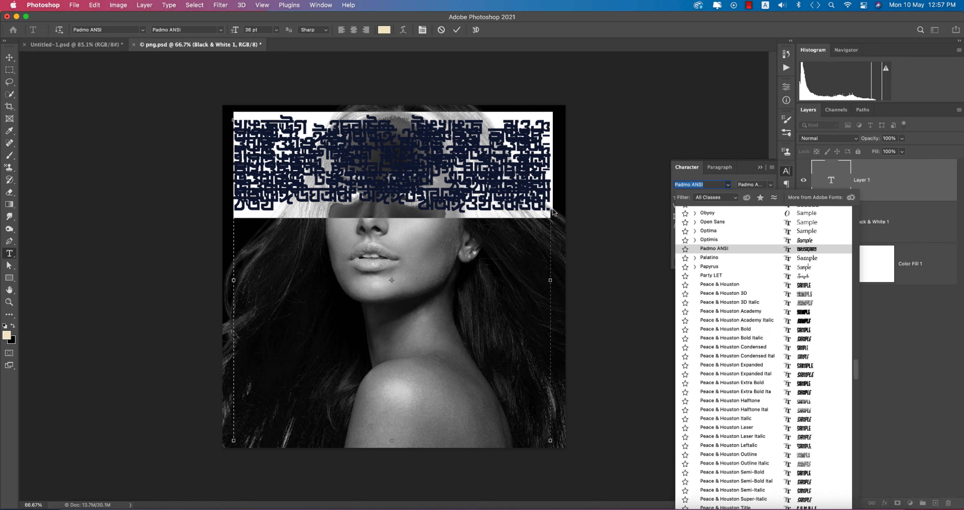
{"action": "left_click", "coordinate": [478, 179]}
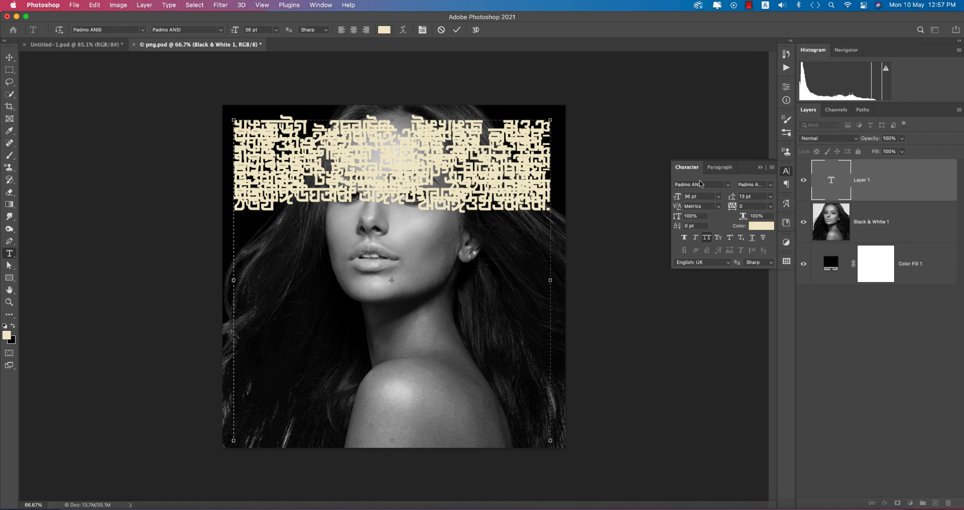
Left-align the paragraph, then copy its text and paste it repeatedly until the text box is filled
{"action": "left_click", "coordinate": [719, 167]}
{"action": "left_click", "coordinate": [689, 185]}
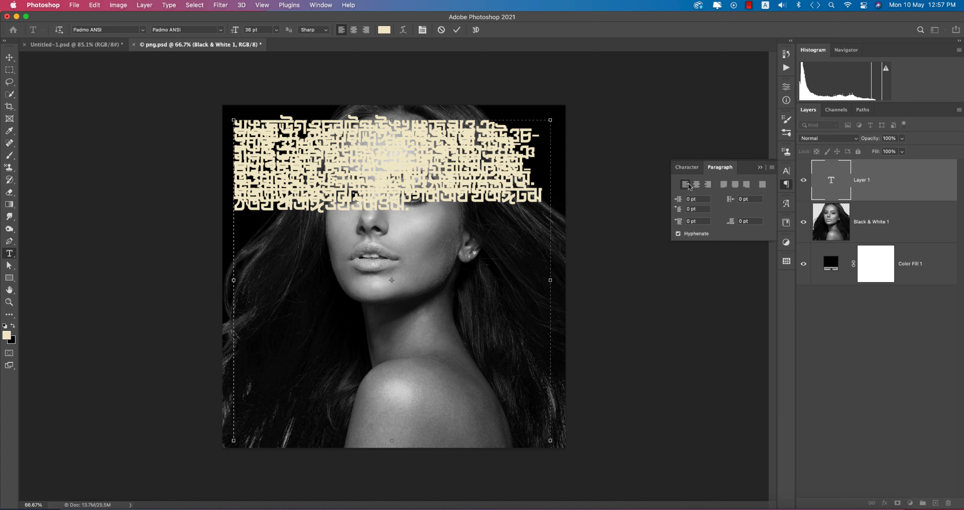
{"action": "left_click_drag", "start_coordinate": [414, 208], "coordinate": [228, 118]}
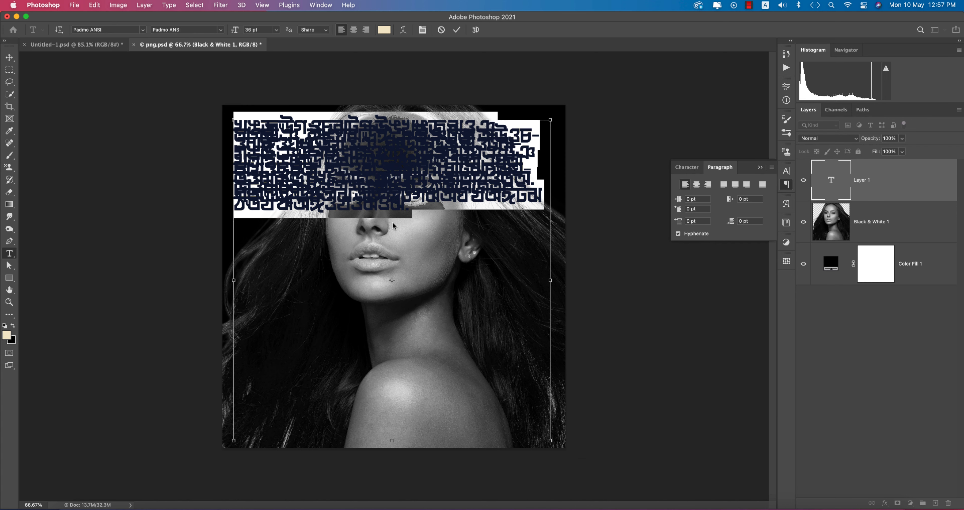
{"action": "left_click", "coordinate": [417, 205]}
{"action": "key", "text": "super+v"}
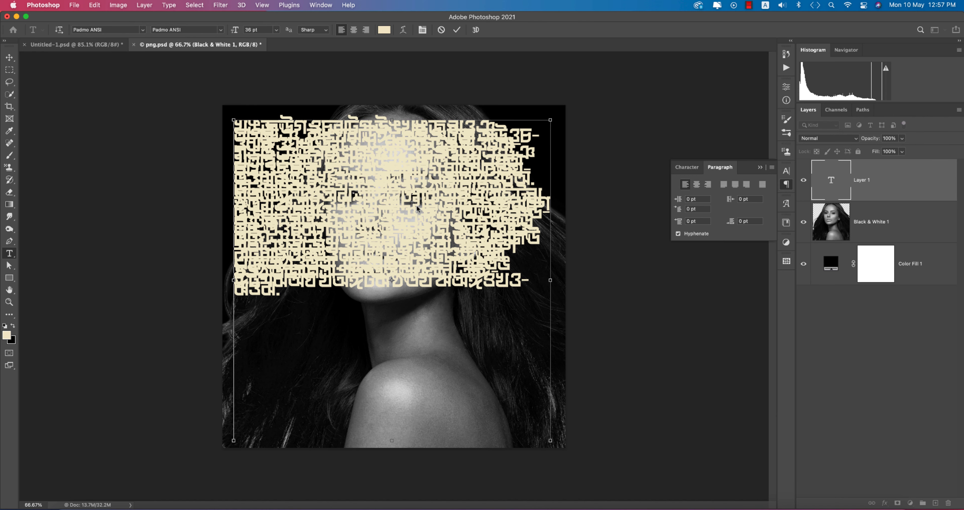
{"action": "key", "text": "super+v"}
{"action": "key", "text": "super+v"}
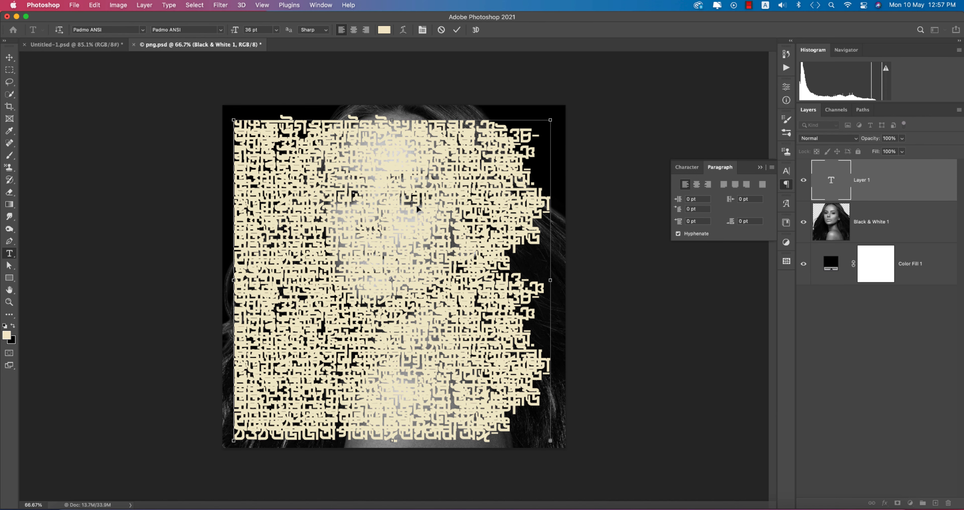
Center-align the paragraph text and enlarge the text layer until it covers the entire canvas
{"action": "left_click", "coordinate": [697, 185]}
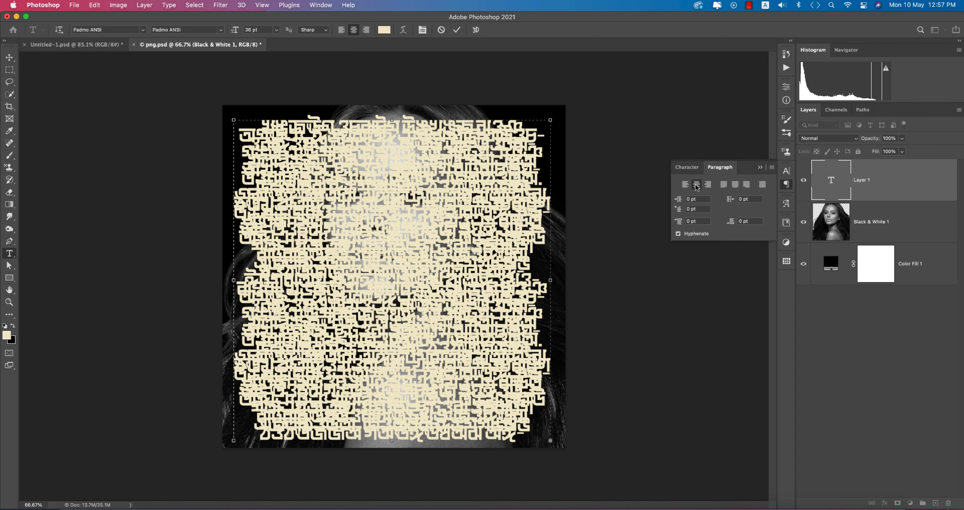
{"action": "left_click", "coordinate": [16, 58]}
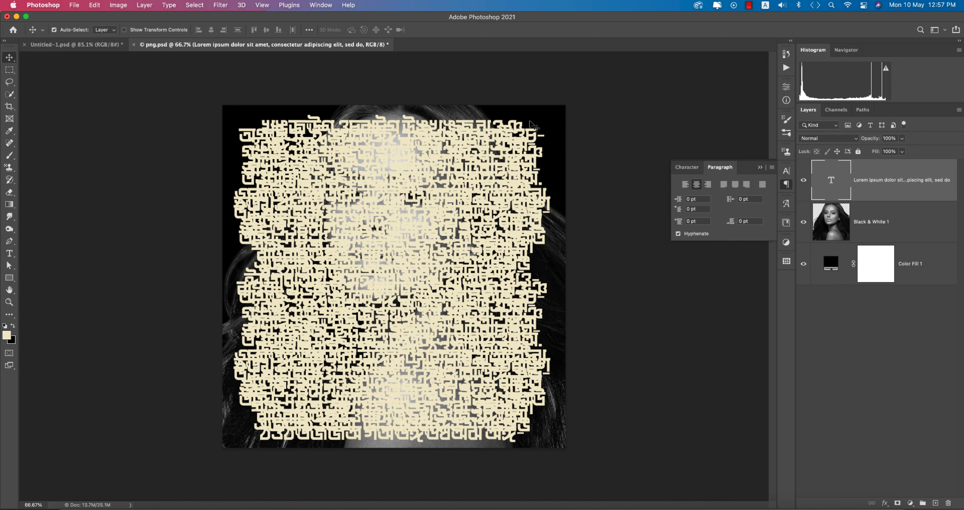
{"action": "left_click", "coordinate": [762, 168]}
{"action": "key", "text": "super+t"}
{"action": "left_click_drag", "start_coordinate": [394, 112], "coordinate": [402, 79]}
{"action": "key", "text": "Return"}
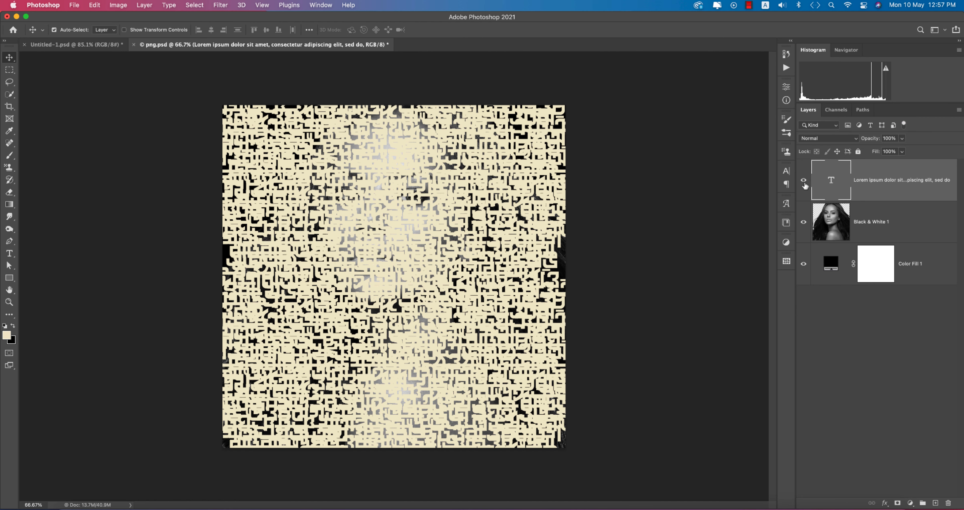
Move the text layer beneath the Black & White 1 layer and clip the portrait to the text
{"action": "left_click_drag", "start_coordinate": [903, 191], "coordinate": [898, 232]}
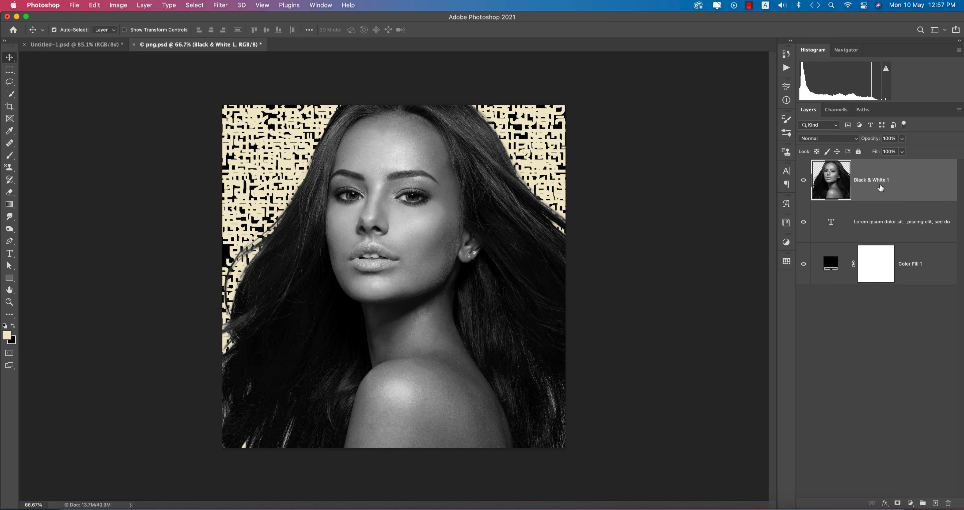
{"action": "right_click", "coordinate": [881, 186]}
{"action": "left_click", "coordinate": [785, 247]}
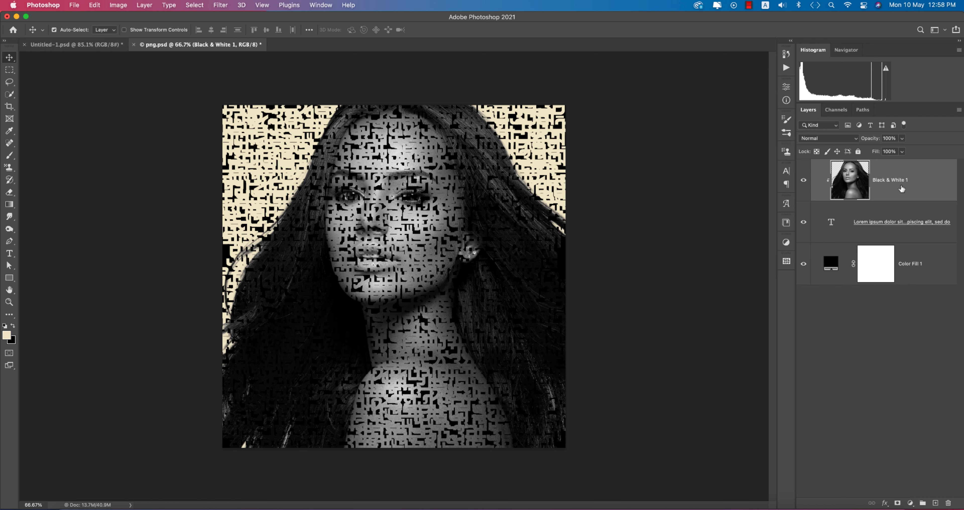
Apply the Displace filter to the portrait layer with horizontal and vertical scale 10, using adjust.psd as the displacement map
{"action": "left_click", "coordinate": [220, 6]}
{"action": "mouse_move", "coordinate": [243, 144]}
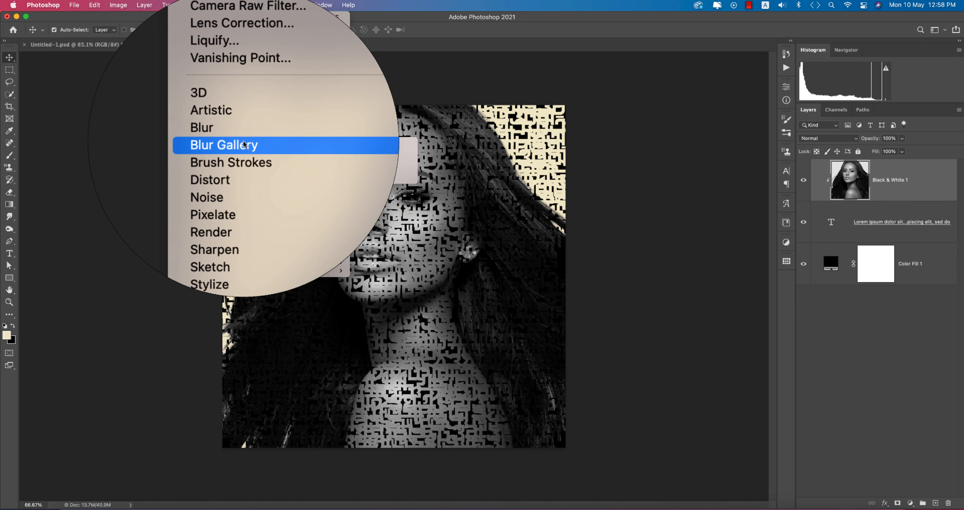
{"action": "mouse_move", "coordinate": [246, 160]}
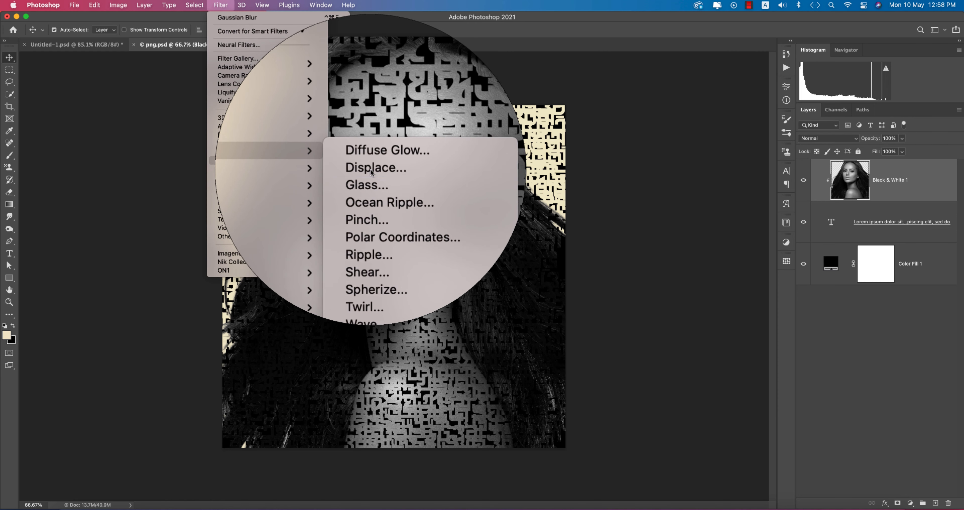
{"action": "left_click", "coordinate": [371, 171]}
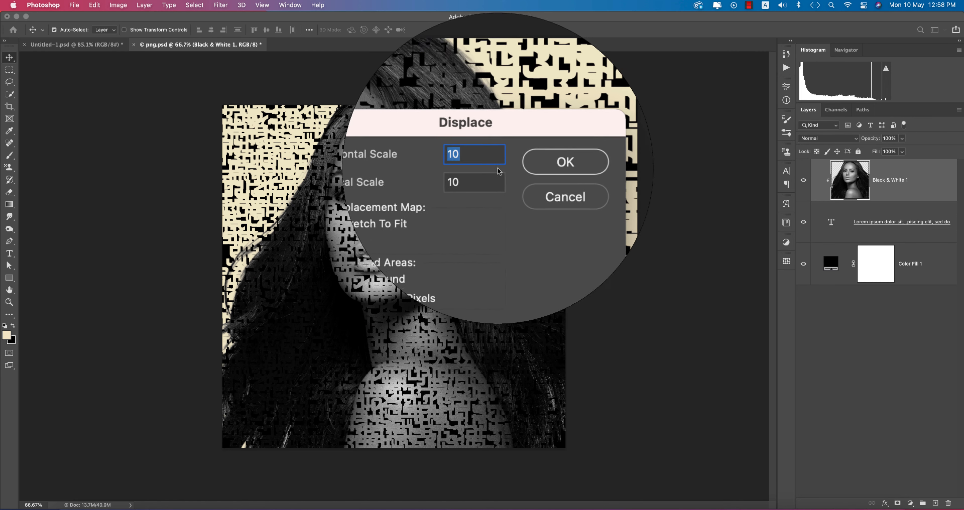
{"action": "left_click", "coordinate": [558, 166]}
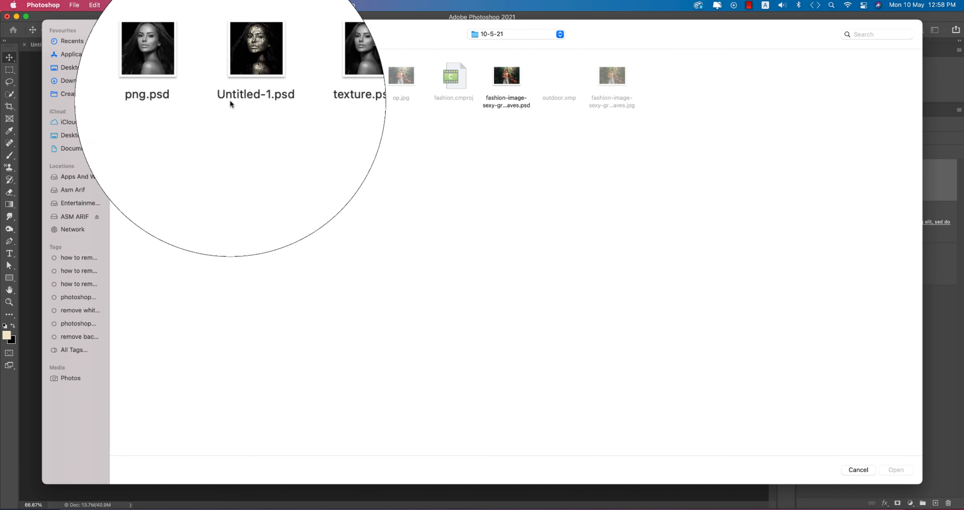
{"action": "left_click", "coordinate": [128, 77]}
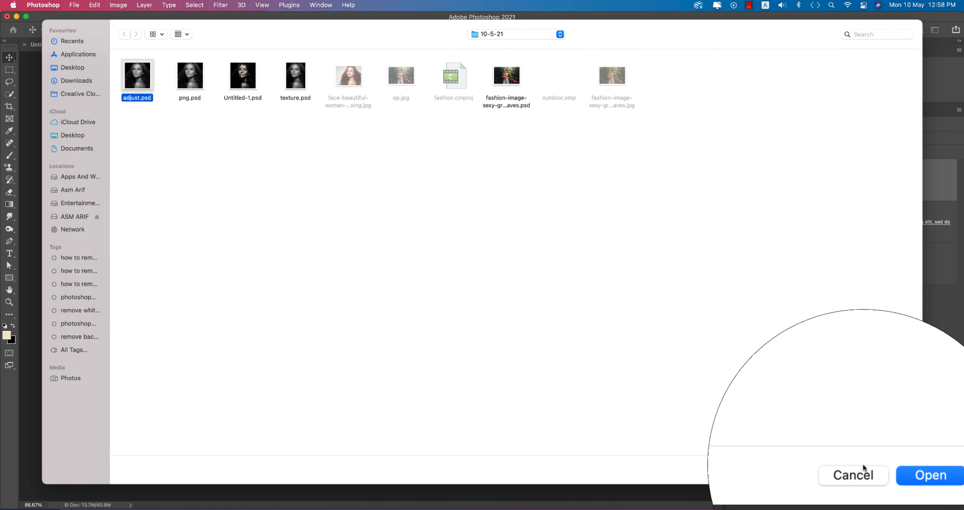
{"action": "left_click", "coordinate": [895, 472]}
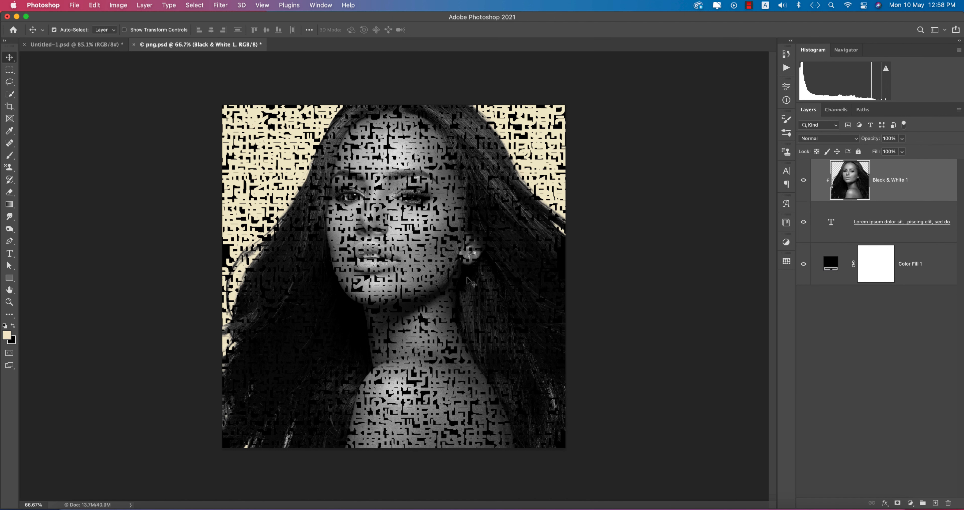
Load the outline of the woman on the Black & White 1 layer as a selection
{"action": "scroll", "coordinate": [401, 267], "scroll_direction": "down", "scroll_amount": 1}
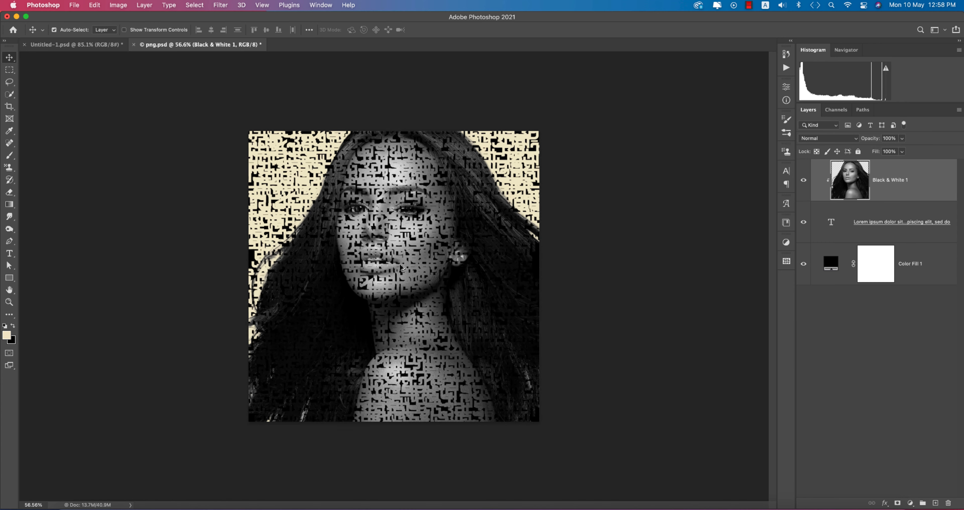
{"action": "scroll", "coordinate": [401, 266], "scroll_direction": "up", "scroll_amount": 4}
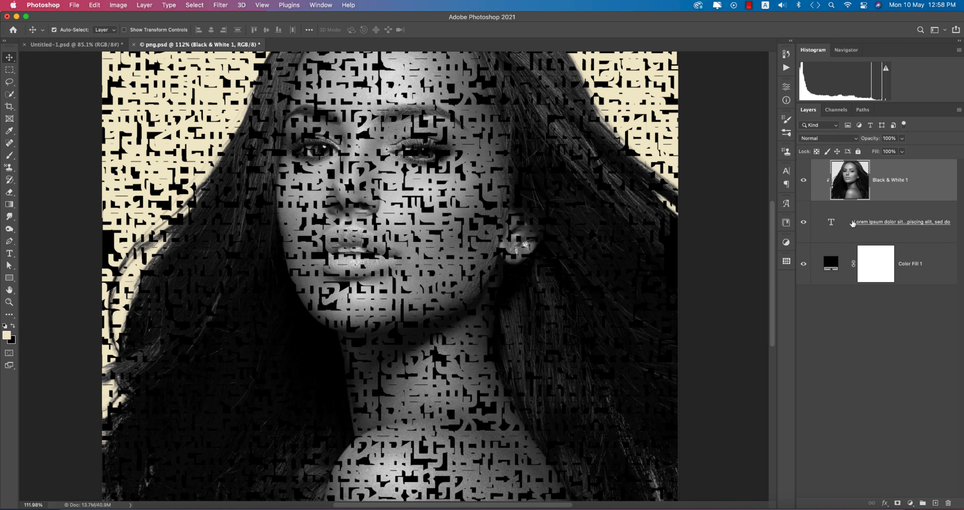
{"action": "left_click", "coordinate": [849, 185], "text": "super"}
{"action": "scroll", "coordinate": [631, 280], "scroll_direction": "down", "scroll_amount": 3}
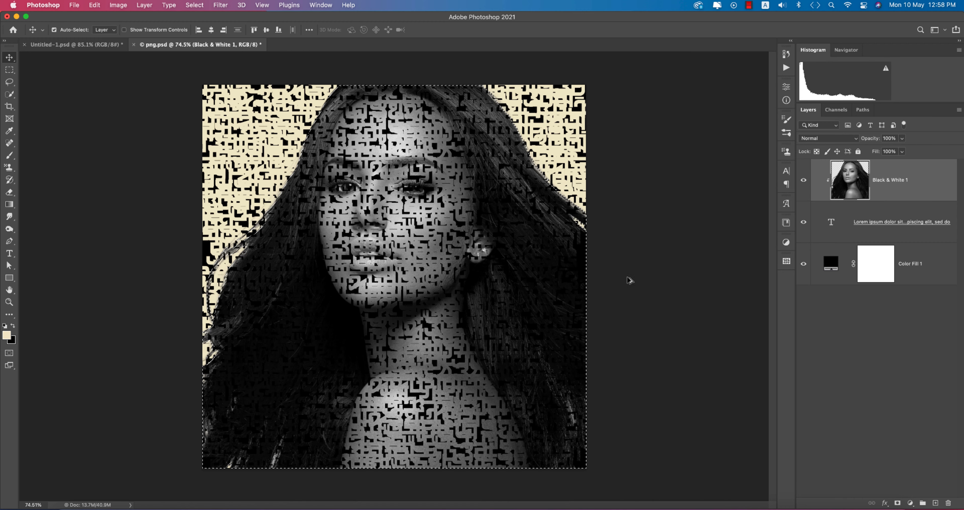
Add a layer mask to the text layer and paint out the text around the woman's hair on the mask
{"action": "left_click", "coordinate": [834, 241]}
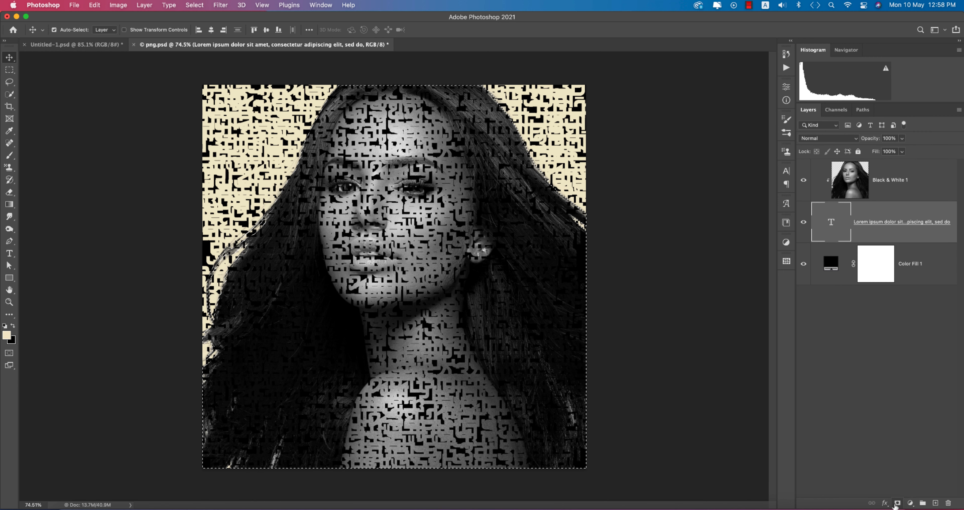
{"action": "left_click", "coordinate": [897, 504]}
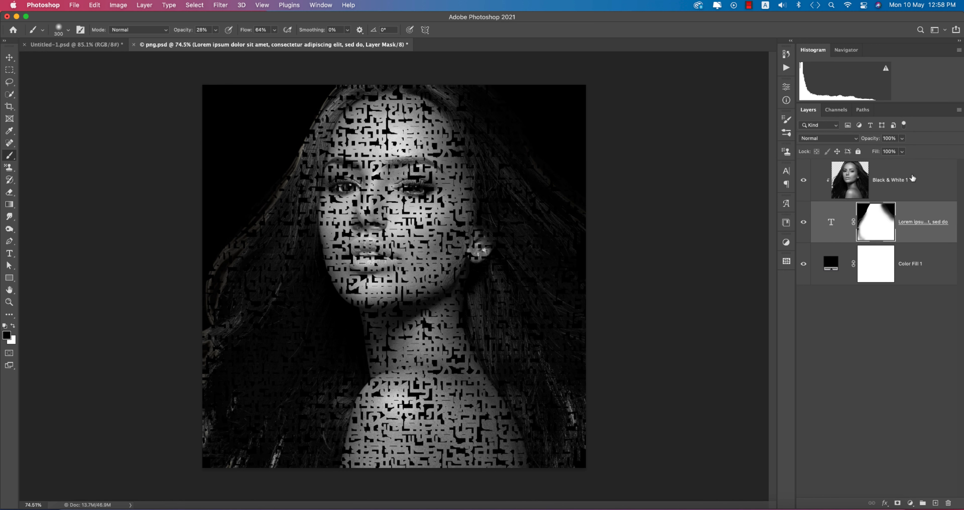
Place png.psd at its original size above the Black & White 1 layer
{"action": "left_click", "coordinate": [912, 174]}
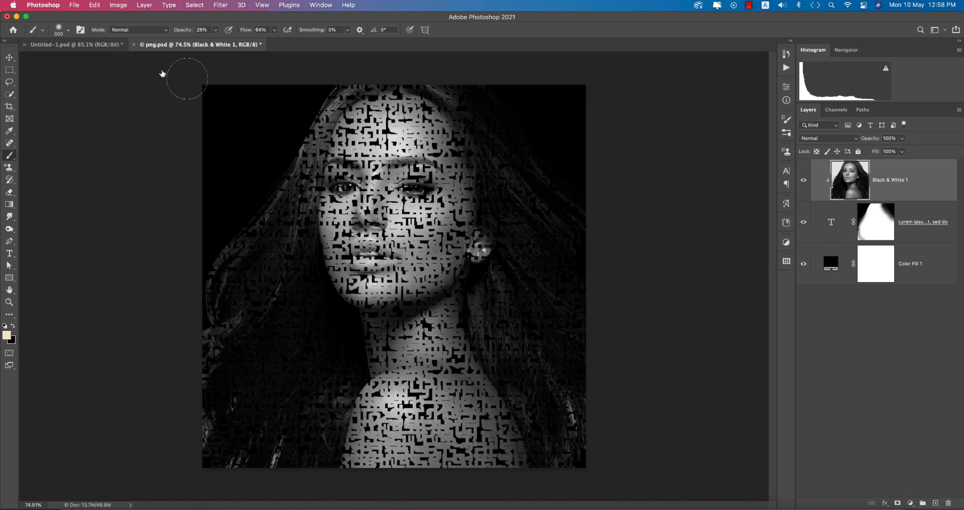
{"action": "left_click", "coordinate": [70, 6]}
{"action": "left_click", "coordinate": [91, 176]}
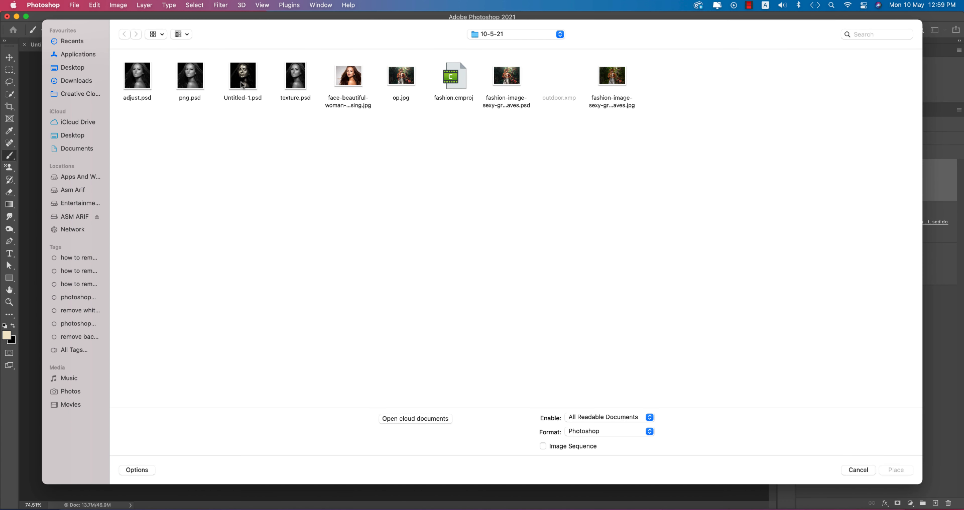
{"action": "double_click", "coordinate": [193, 84]}
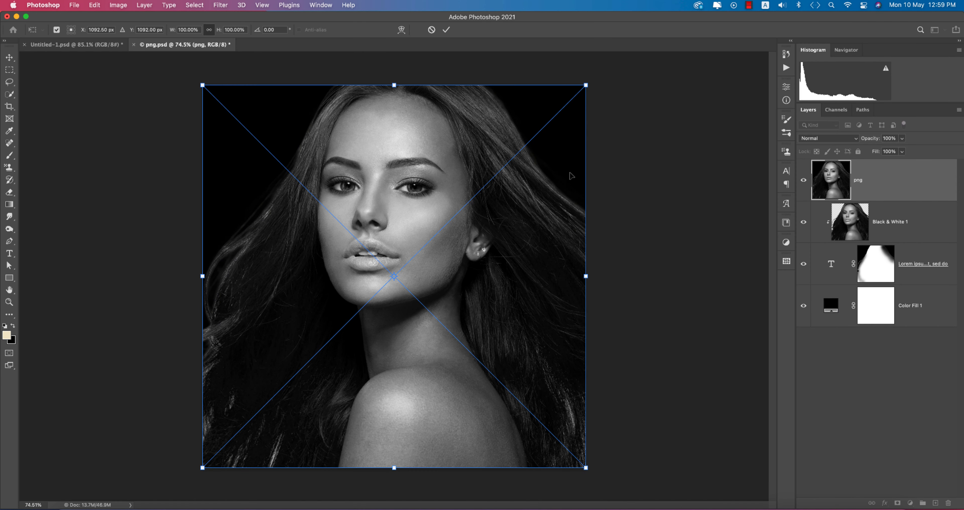
{"action": "key", "text": "Return"}
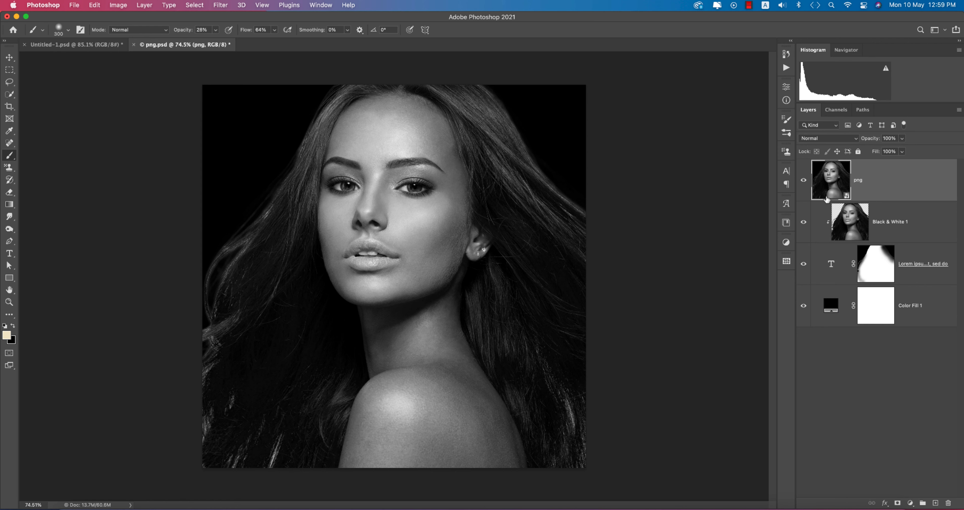
Add a layer mask to the png layer and paint it black over the face, neck and shoulder with a 700-pixel soft brush
{"action": "left_click", "coordinate": [898, 503]}
{"action": "mouse_move", "coordinate": [374, 180]}
{"action": "left_mouse_down"}
{"action": "mouse_move", "coordinate": [389, 135]}
{"action": "mouse_move", "coordinate": [434, 149]}
{"action": "mouse_move", "coordinate": [409, 193]}
{"action": "mouse_move", "coordinate": [376, 142]}
{"action": "mouse_move", "coordinate": [397, 209]}
{"action": "mouse_move", "coordinate": [393, 240]}
{"action": "mouse_move", "coordinate": [454, 269]}
{"action": "mouse_move", "coordinate": [431, 255]}
{"action": "mouse_move", "coordinate": [359, 273]}
{"action": "mouse_move", "coordinate": [334, 240]}
{"action": "mouse_move", "coordinate": [398, 281]}
{"action": "mouse_move", "coordinate": [442, 262]}
{"action": "mouse_move", "coordinate": [423, 291]}
{"action": "mouse_move", "coordinate": [388, 185]}
{"action": "left_mouse_up"}
{"action": "key", "text": "]"}
{"action": "key", "text": "]"}
{"action": "key", "text": "]"}
{"action": "key", "text": "]"}
{"action": "mouse_move", "coordinate": [386, 135]}
{"action": "left_mouse_down"}
{"action": "mouse_move", "coordinate": [389, 312]}
{"action": "mouse_move", "coordinate": [388, 296]}
{"action": "mouse_move", "coordinate": [402, 427]}
{"action": "mouse_move", "coordinate": [423, 470]}
{"action": "mouse_move", "coordinate": [459, 430]}
{"action": "mouse_move", "coordinate": [475, 469]}
{"action": "mouse_move", "coordinate": [477, 447]}
{"action": "mouse_move", "coordinate": [384, 417]}
{"action": "mouse_move", "coordinate": [359, 450]}
{"action": "mouse_move", "coordinate": [417, 429]}
{"action": "mouse_move", "coordinate": [406, 302]}
{"action": "mouse_move", "coordinate": [406, 326]}
{"action": "mouse_move", "coordinate": [431, 347]}
{"action": "mouse_move", "coordinate": [430, 384]}
{"action": "left_mouse_up"}
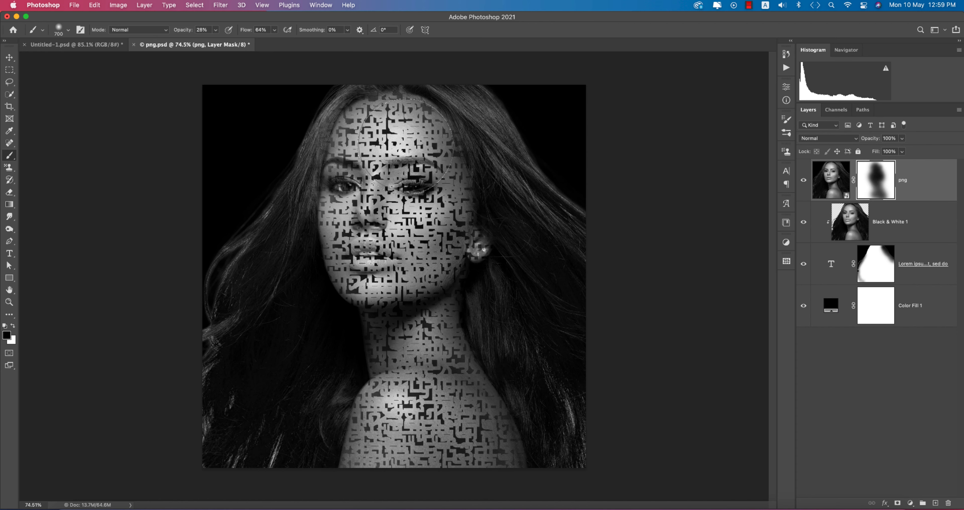
Touch up the png layer's mask with white and black paint, reducing the brush size to 150
{"action": "scroll", "coordinate": [387, 159], "scroll_direction": "up", "scroll_amount": 6}
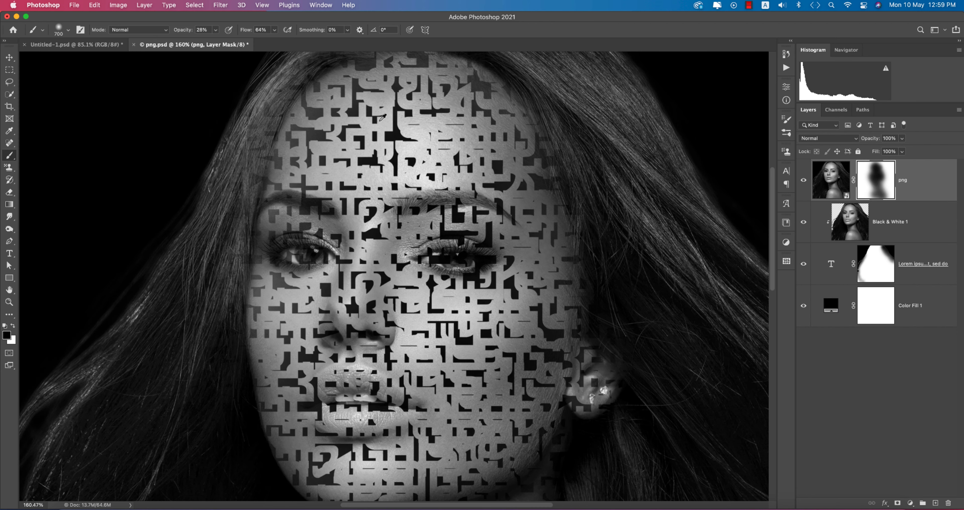
{"action": "scroll", "coordinate": [389, 130], "scroll_direction": "down", "scroll_amount": 4}
{"action": "left_click", "coordinate": [12, 326]}
{"action": "key", "text": "bracketleft"}
{"action": "key", "text": "bracketleft"}
{"action": "key", "text": "bracketleft"}
{"action": "key", "text": "bracketleft"}
{"action": "key", "text": "bracketleft"}
{"action": "key", "text": "bracketleft"}
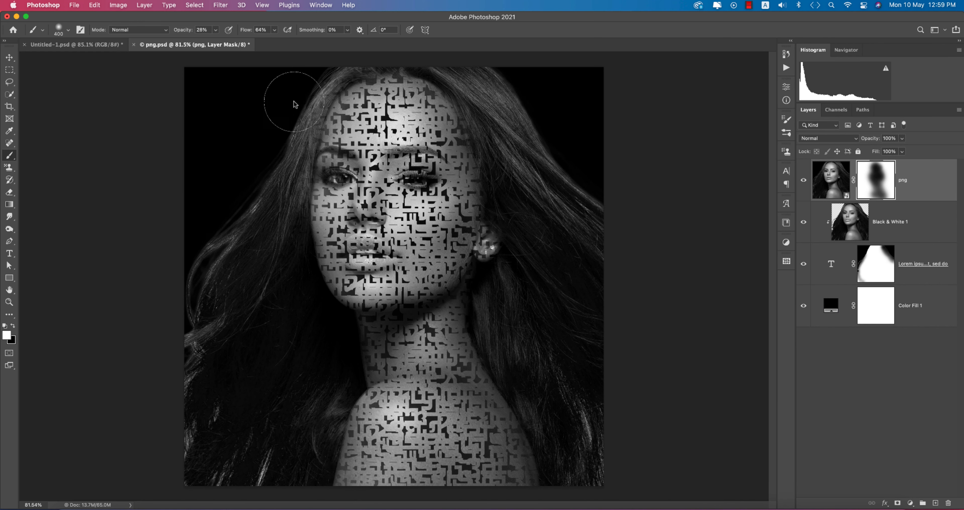
{"action": "key", "text": "bracketleft"}
{"action": "key", "text": "bracketleft"}
{"action": "left_click", "coordinate": [15, 326]}
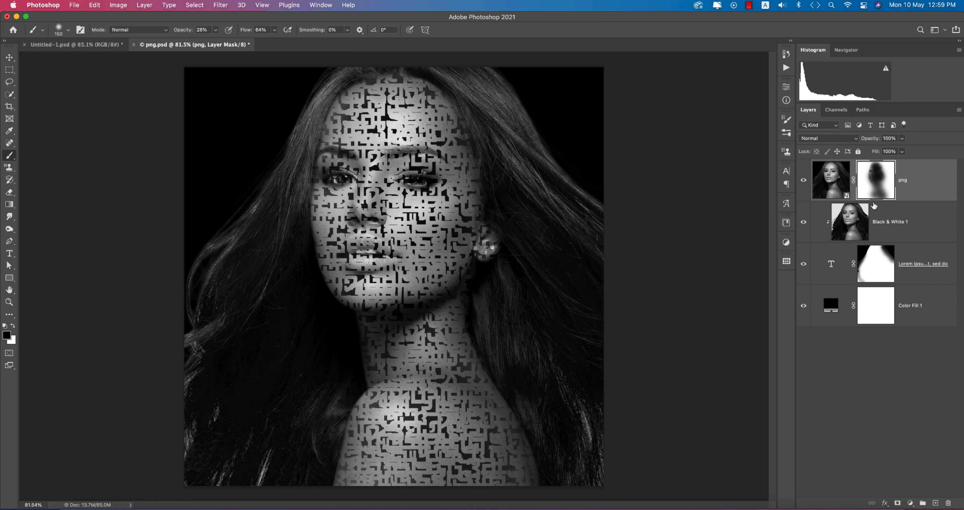
{"action": "left_click", "coordinate": [9, 57]}
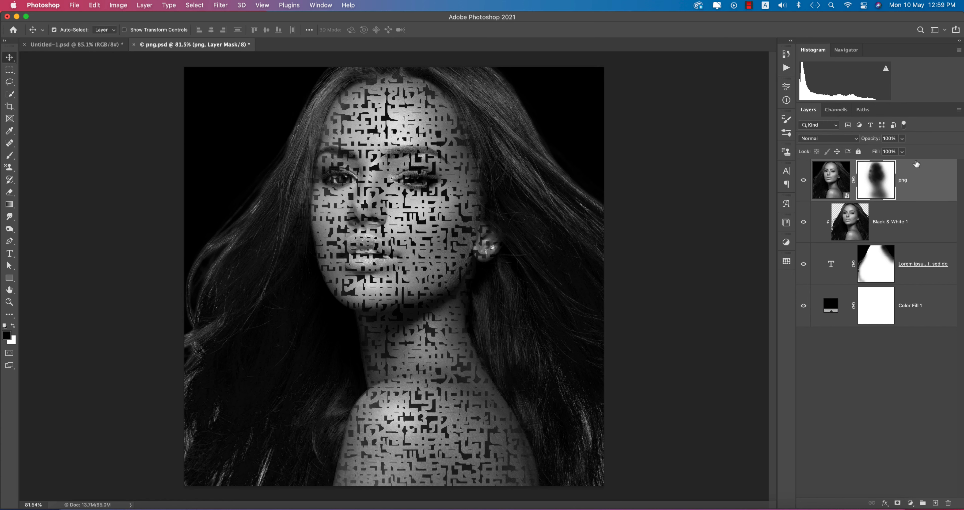
Add a Photo Filter adjustment layer above the png layer with the yellow color #ecce00
{"action": "left_click", "coordinate": [911, 504]}
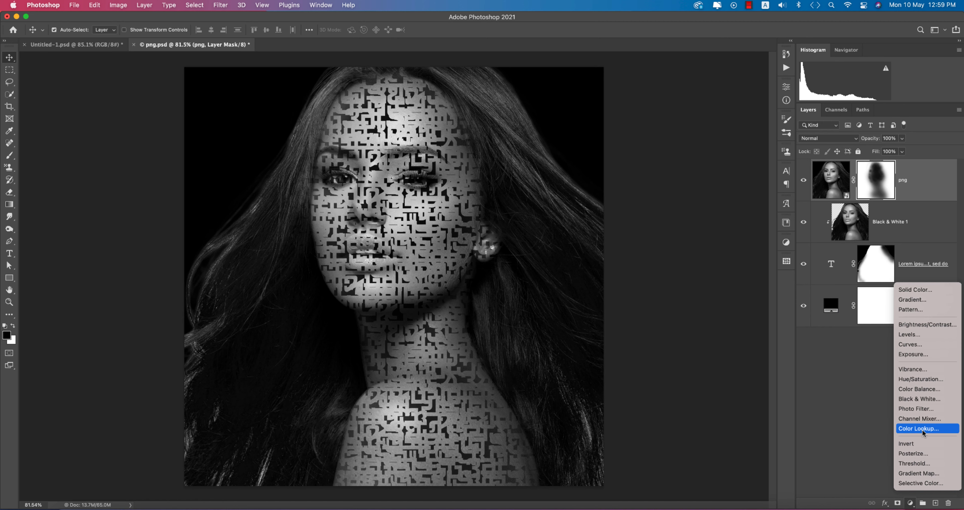
{"action": "left_click", "coordinate": [918, 409]}
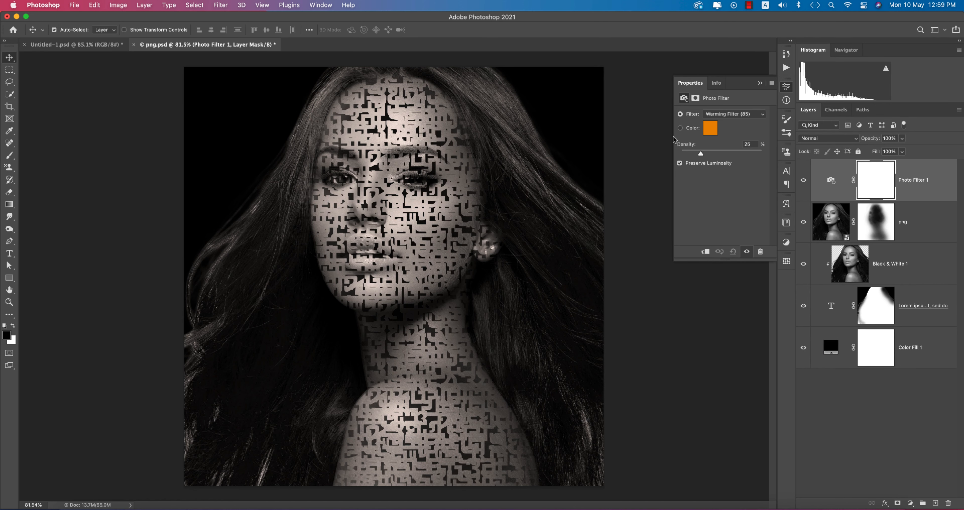
{"action": "left_click", "coordinate": [709, 129]}
{"action": "left_click_drag", "start_coordinate": [849, 301], "coordinate": [849, 295]}
{"action": "left_click", "coordinate": [923, 188]}
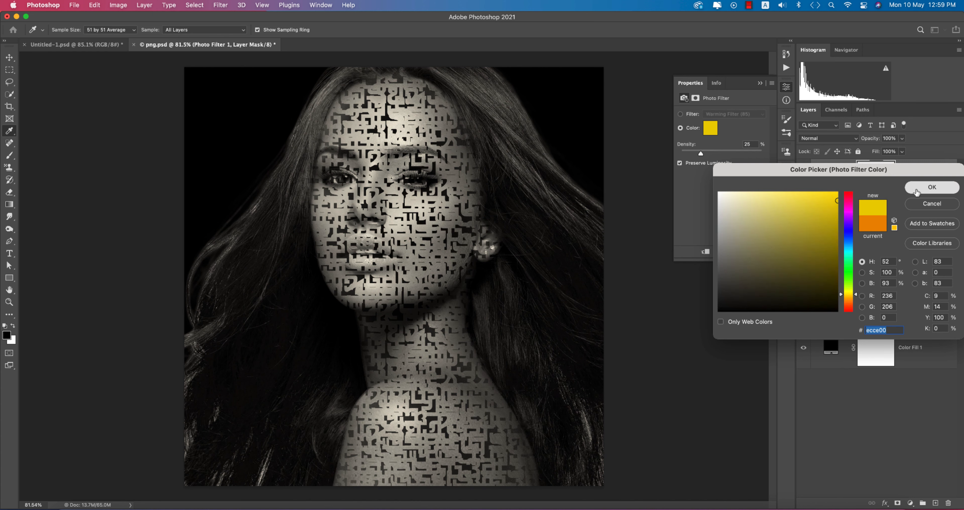
{"action": "left_click", "coordinate": [759, 84]}
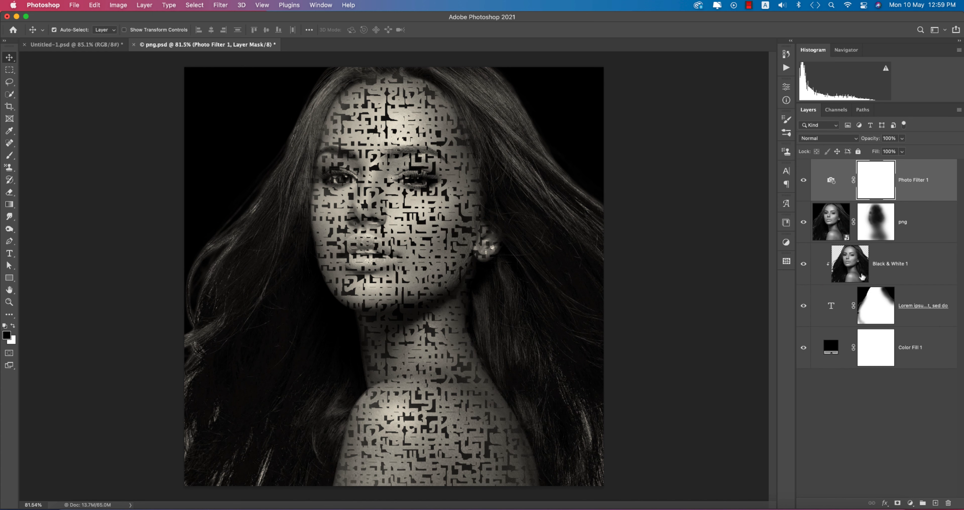
Add a Levels adjustment layer on top with the RGB midtone input at 0.63 and white input at 235
{"action": "left_click", "coordinate": [898, 486]}
{"action": "left_click", "coordinate": [911, 503]}
{"action": "left_click", "coordinate": [909, 336]}
{"action": "left_click_drag", "start_coordinate": [762, 183], "coordinate": [734, 183]}
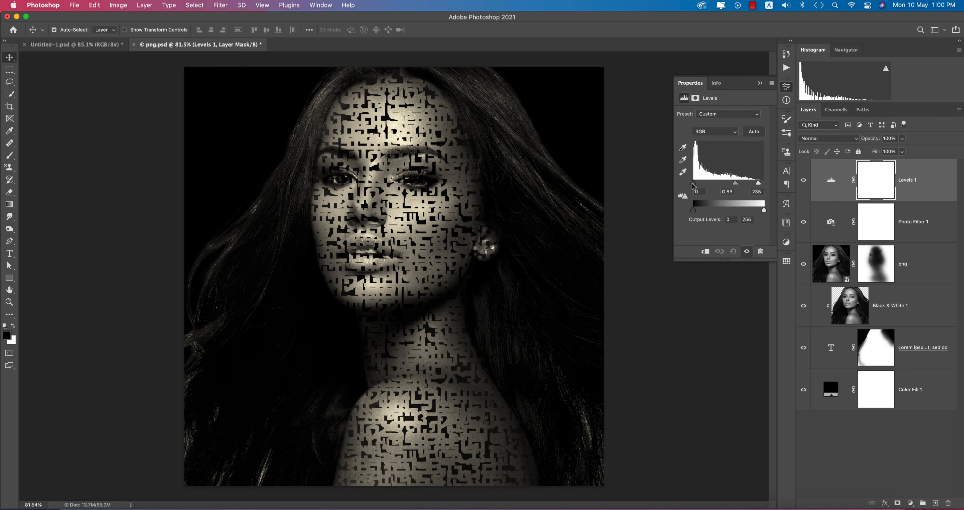
{"action": "left_click_drag", "start_coordinate": [693, 183], "coordinate": [693, 183]}
{"action": "left_click", "coordinate": [761, 83]}
Examine the finished portrait at several magnifications and compare it with the Untitled-1.psd version
{"action": "scroll", "coordinate": [391, 299], "scroll_direction": "down", "scroll_amount": 4}
{"action": "scroll", "coordinate": [390, 299], "scroll_direction": "up", "scroll_amount": 2}
{"action": "scroll", "coordinate": [391, 299], "scroll_direction": "up", "scroll_amount": 3}
{"action": "scroll", "coordinate": [392, 302], "scroll_direction": "down", "scroll_amount": 1}
{"action": "left_click", "coordinate": [91, 47]}
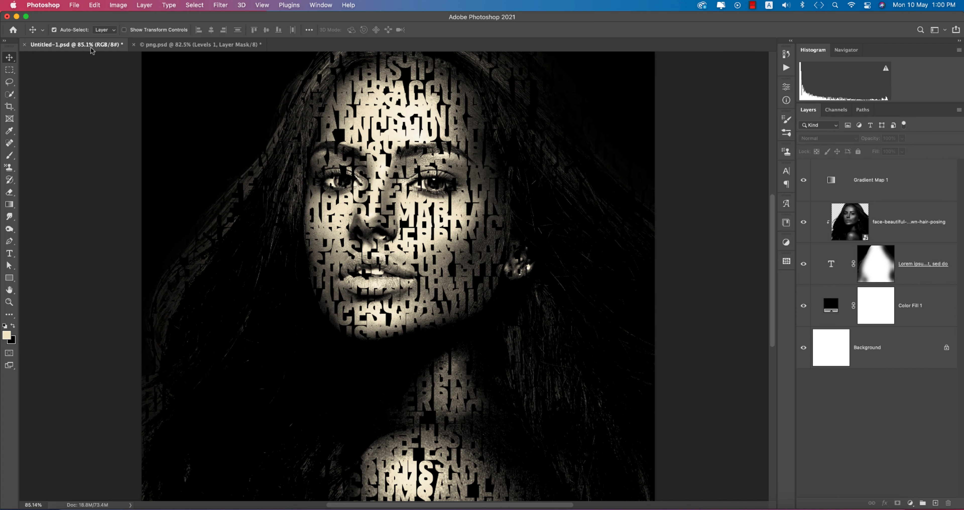
{"action": "left_click", "coordinate": [187, 44]}
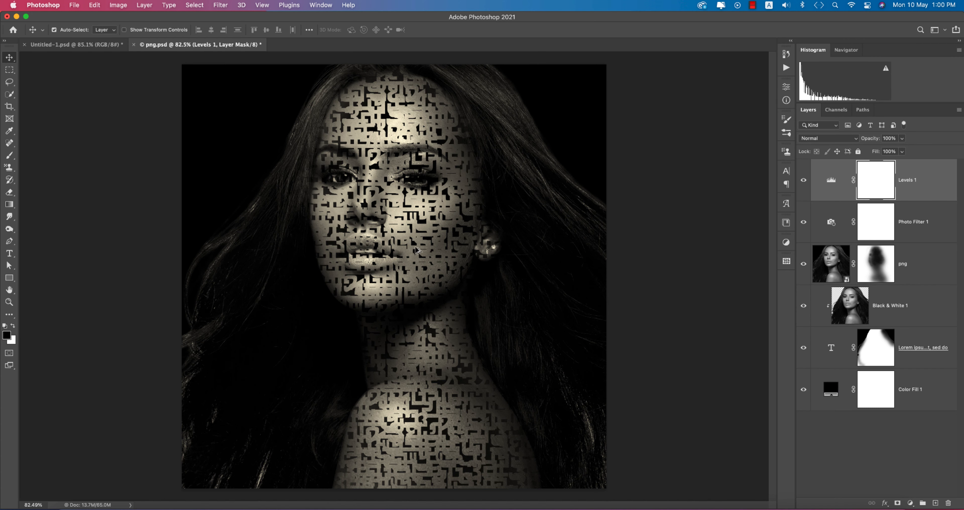
{"action": "scroll", "coordinate": [417, 249], "scroll_direction": "down", "scroll_amount": 3}
{"action": "scroll", "coordinate": [417, 249], "scroll_direction": "up", "scroll_amount": 5}
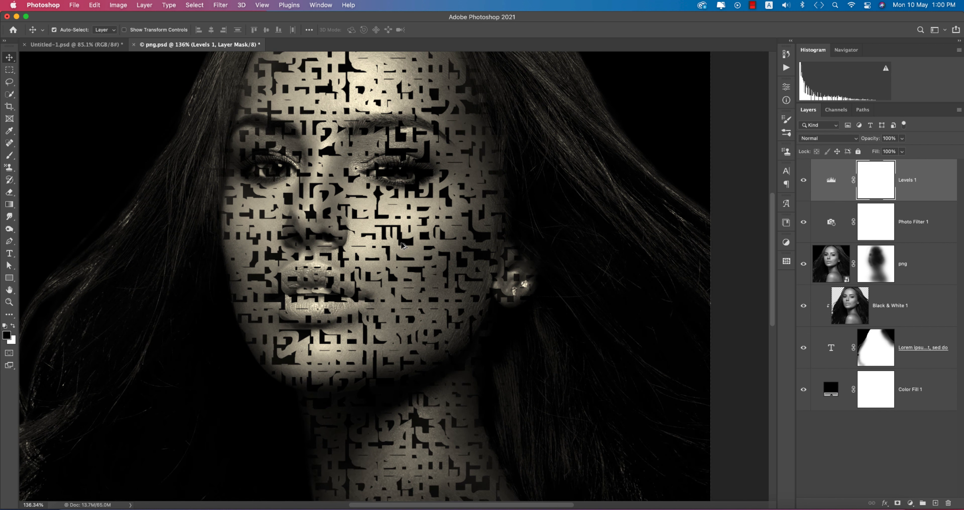
{"action": "scroll", "coordinate": [403, 245], "scroll_direction": "down", "scroll_amount": 3}
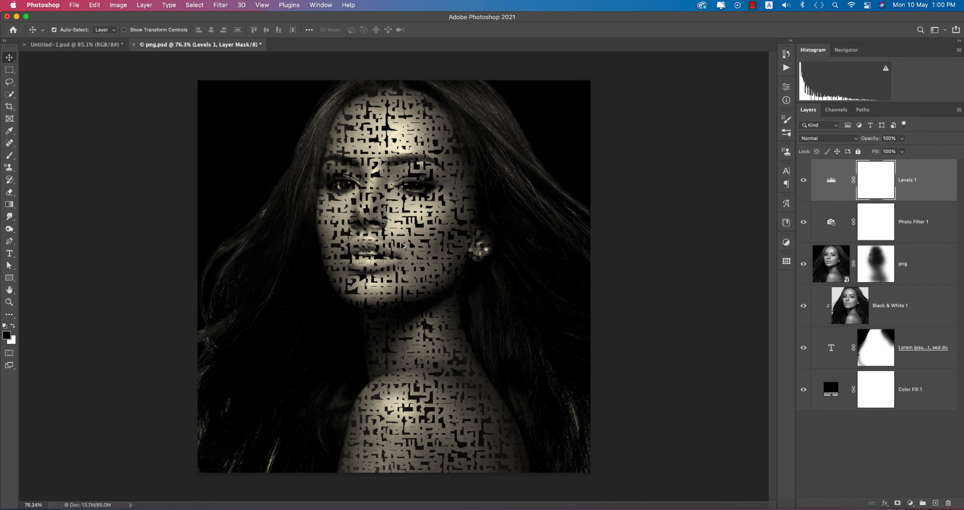